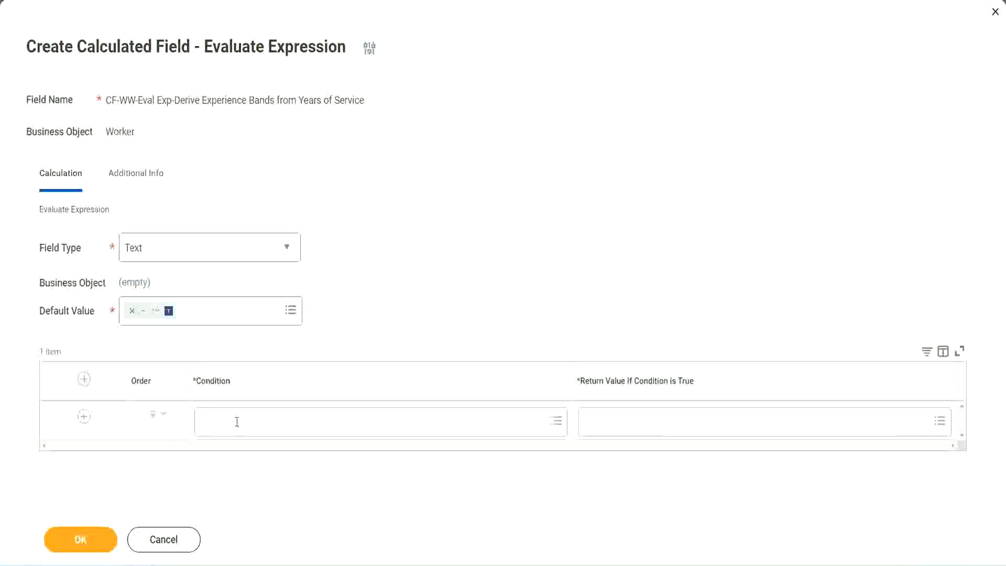
Switch to Notepad++ and copy the Field 1 name, CF-WW-TF-Length of Service between 0 and 7 years
left_click(236, 423)
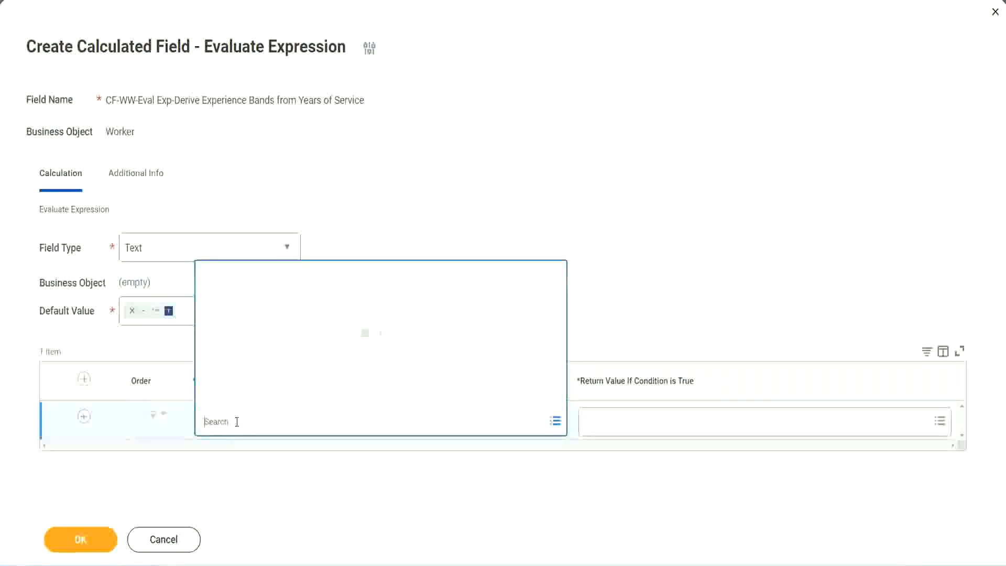
left_click(387, 238)
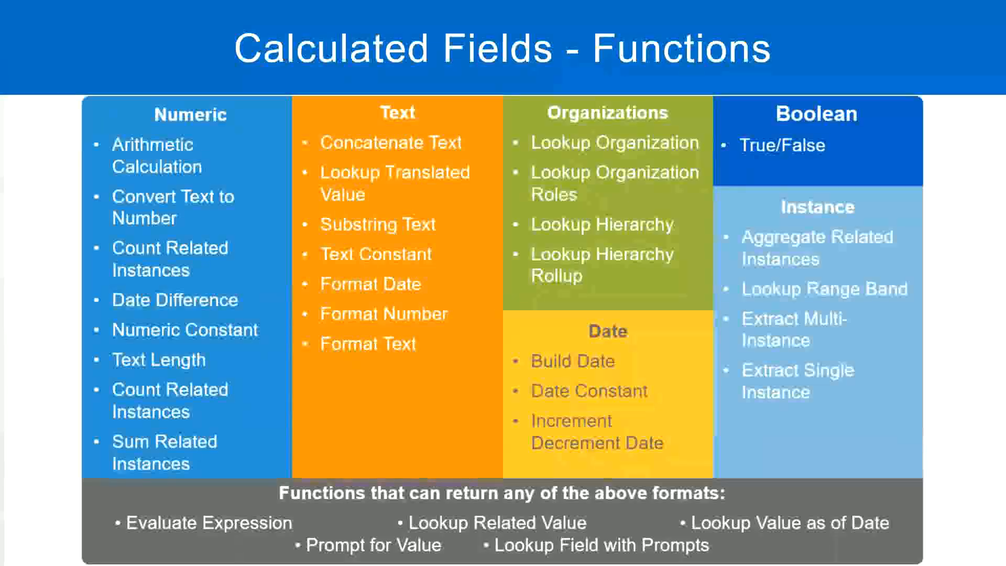
key("alt+Tab")
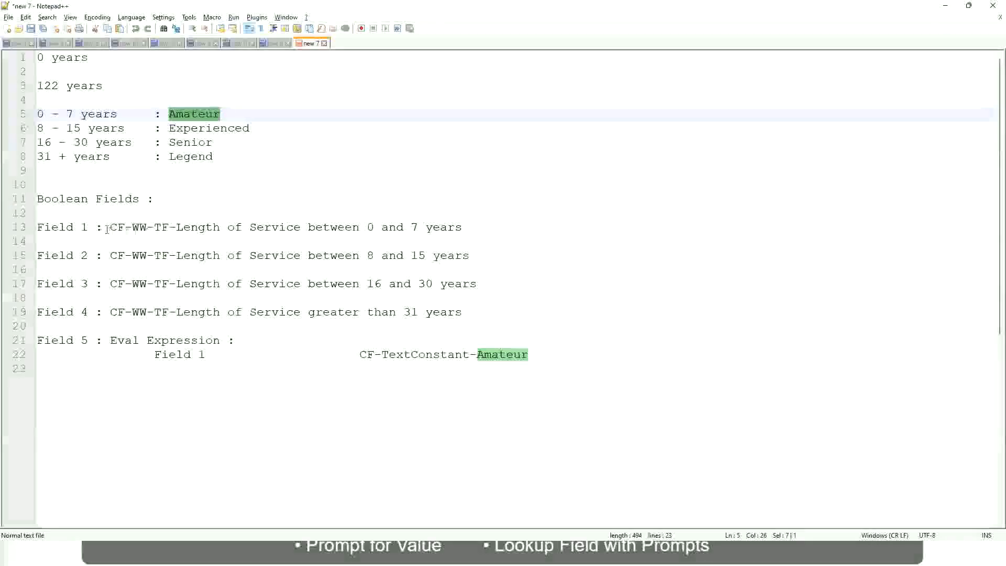
left_click_drag(111, 227, 464, 232)
key("ctrl+c")
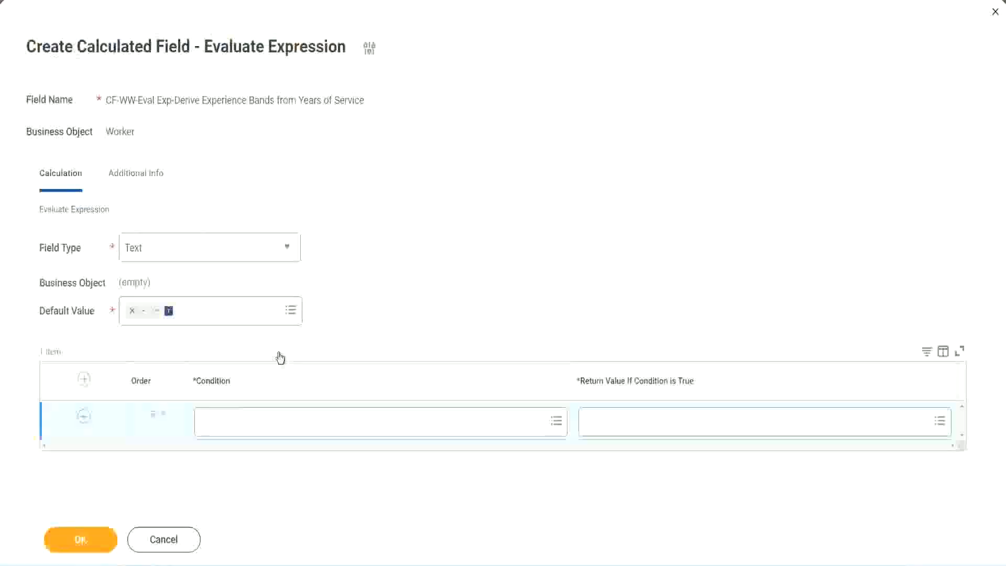
Set the first row's condition to CF-WW-TF-Length of Service between 0 and 7 years in the Evaluate Expression field
left_click(256, 426)
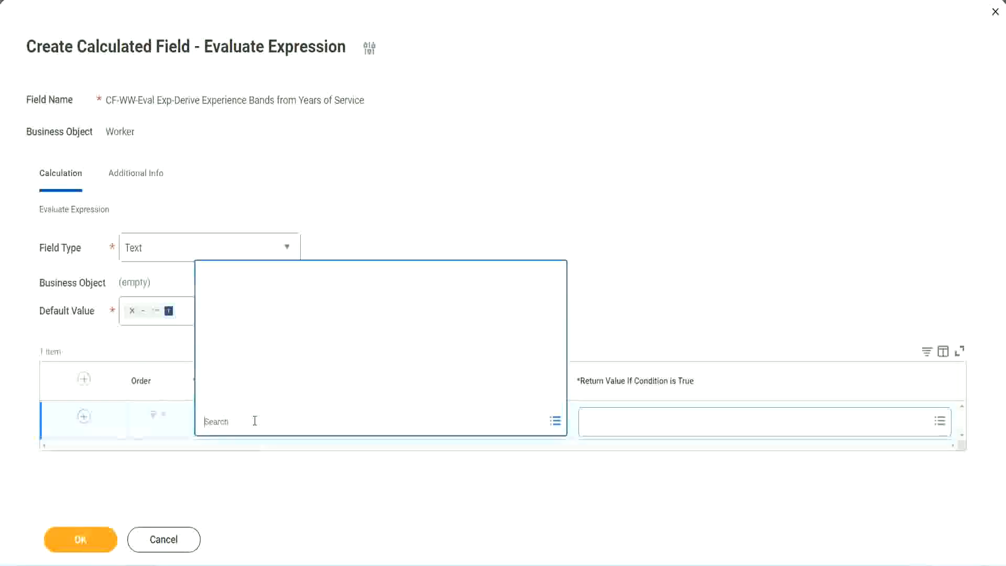
key("ctrl+v")
key("Return")
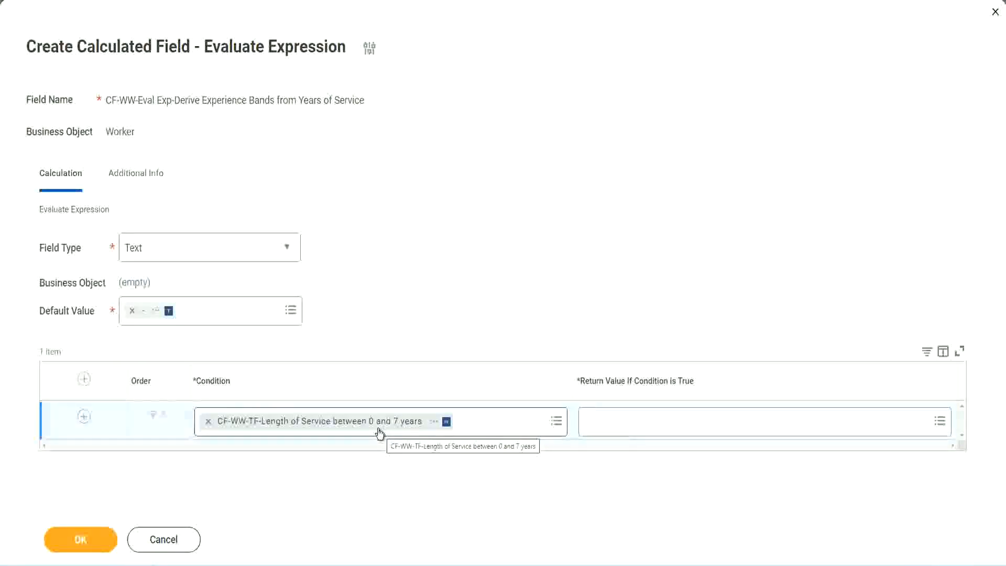
left_click(654, 430)
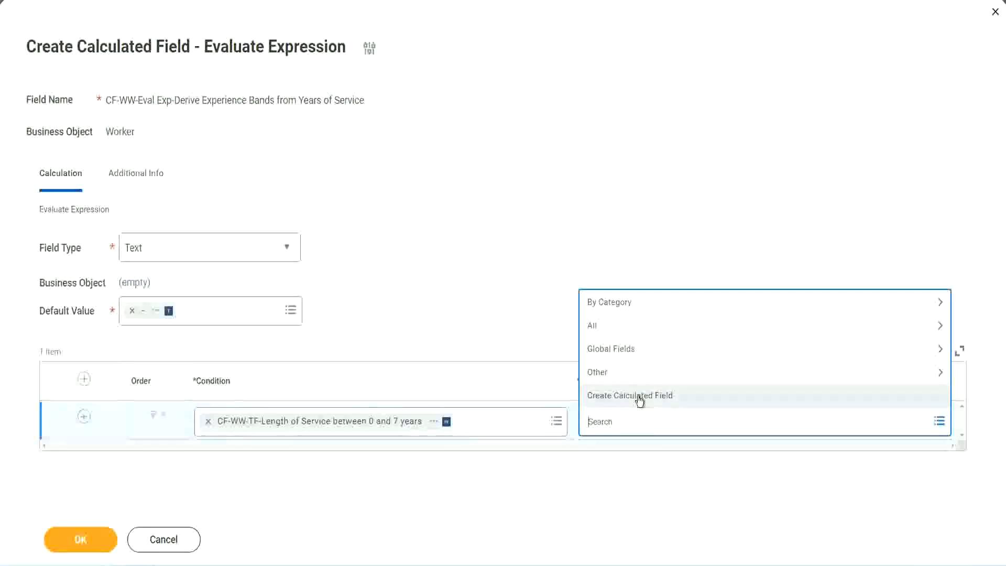
left_click(584, 261)
left_click(606, 427)
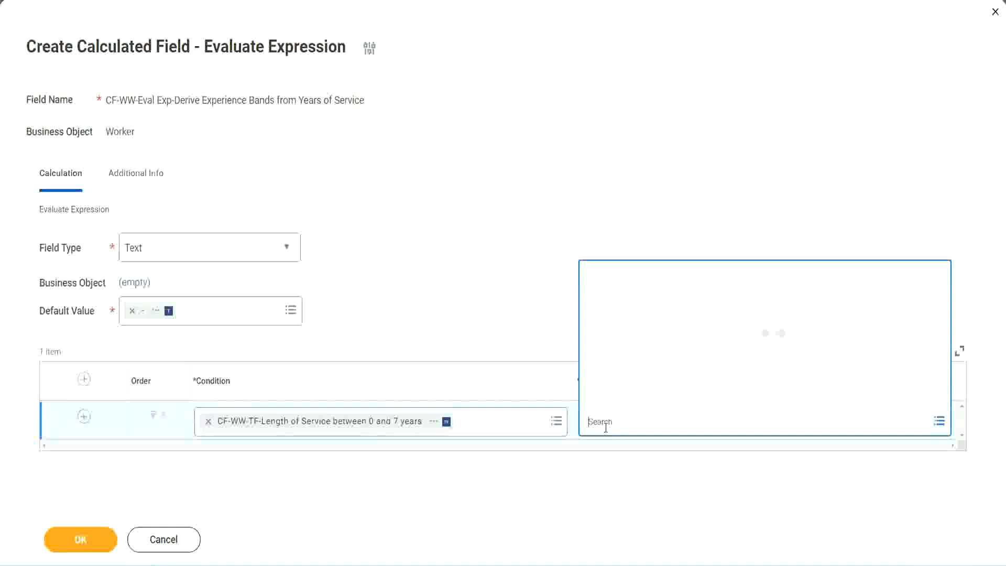
type("Amaterue")
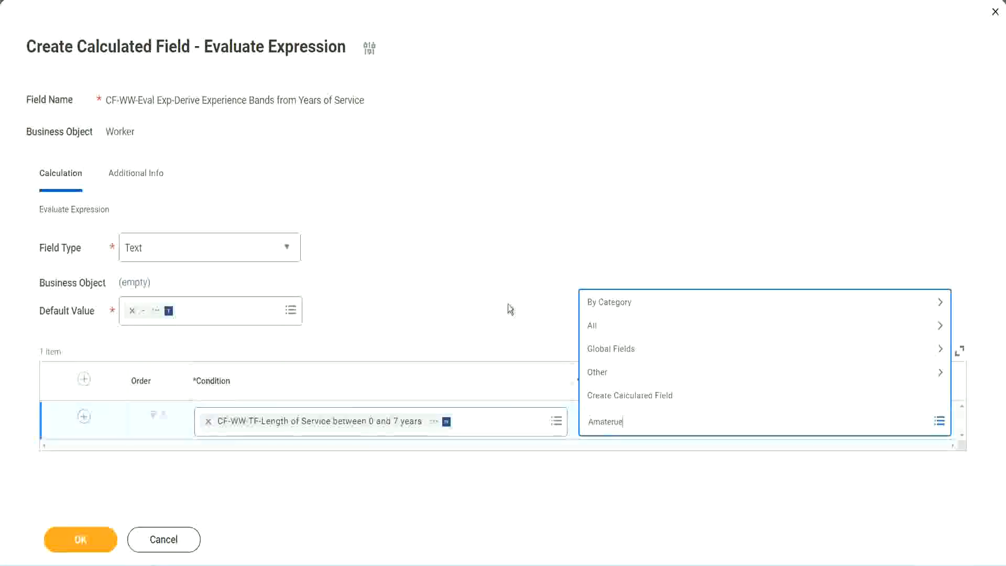
left_click(507, 305)
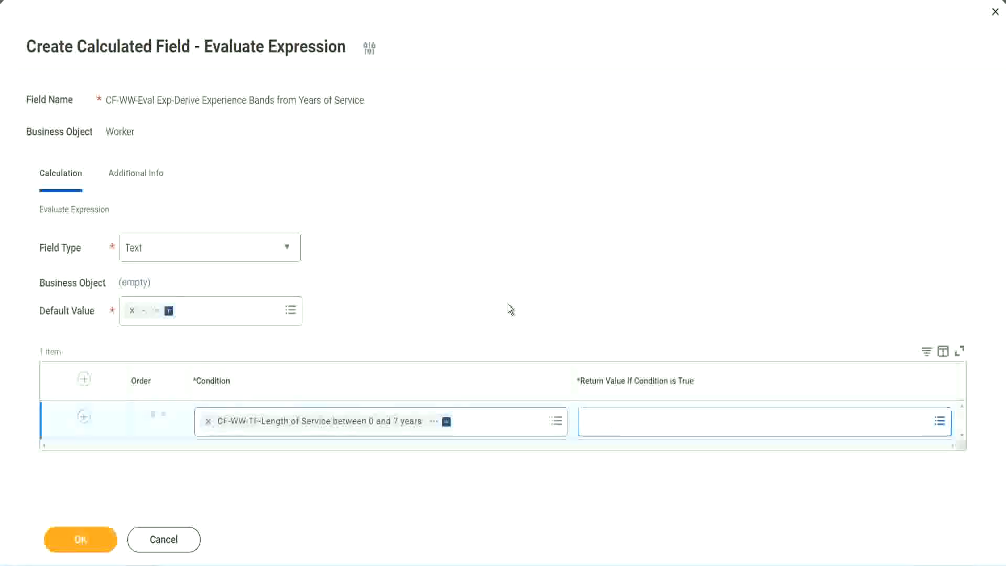
left_click(634, 431)
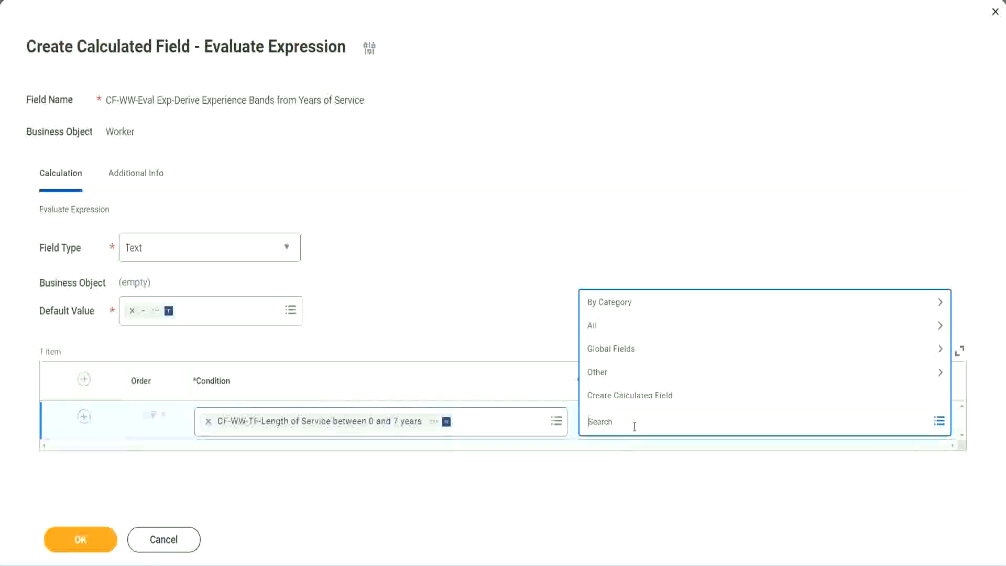
left_click(508, 309)
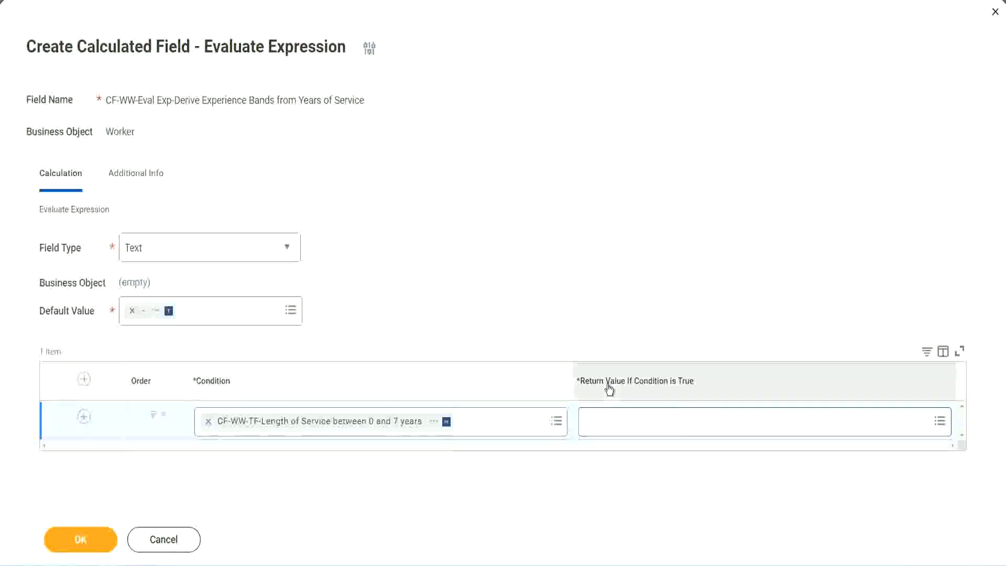
Start a new calculated field for the first row's return value and name it CF-WW-TC-Amateur
left_click(653, 424)
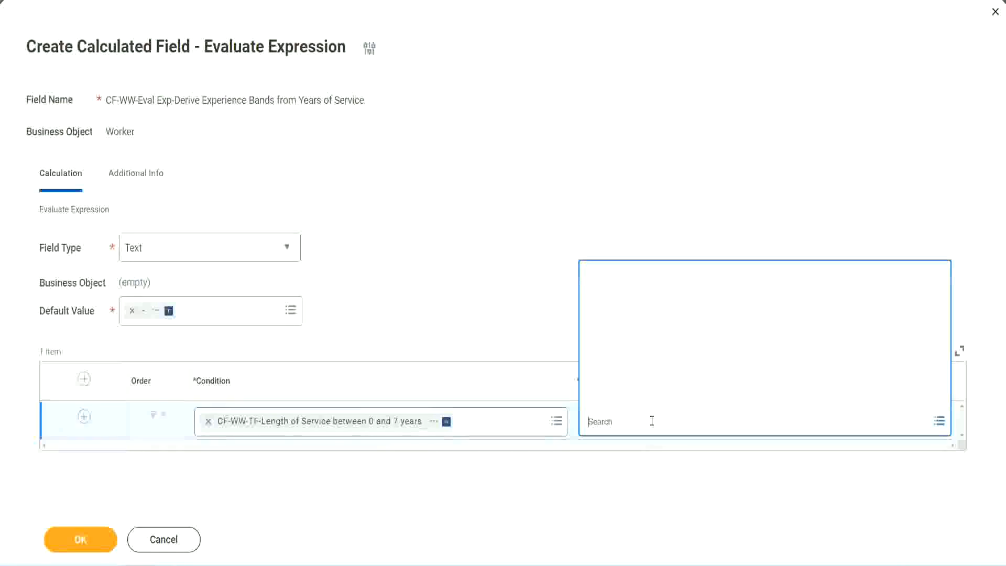
left_click(644, 397)
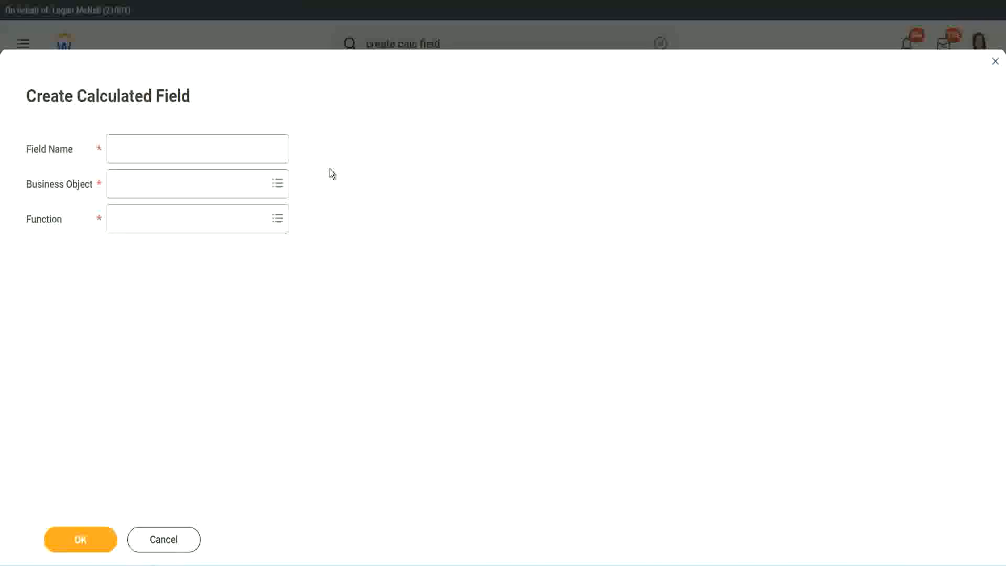
left_click(121, 150)
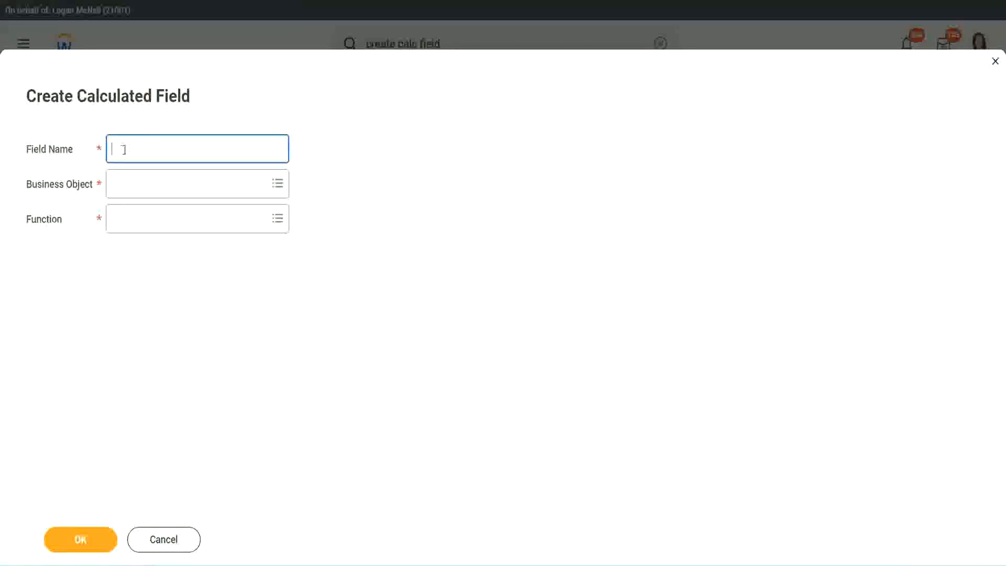
type("CF_TC")
type("_Am")
type("ateur")
left_click(125, 149)
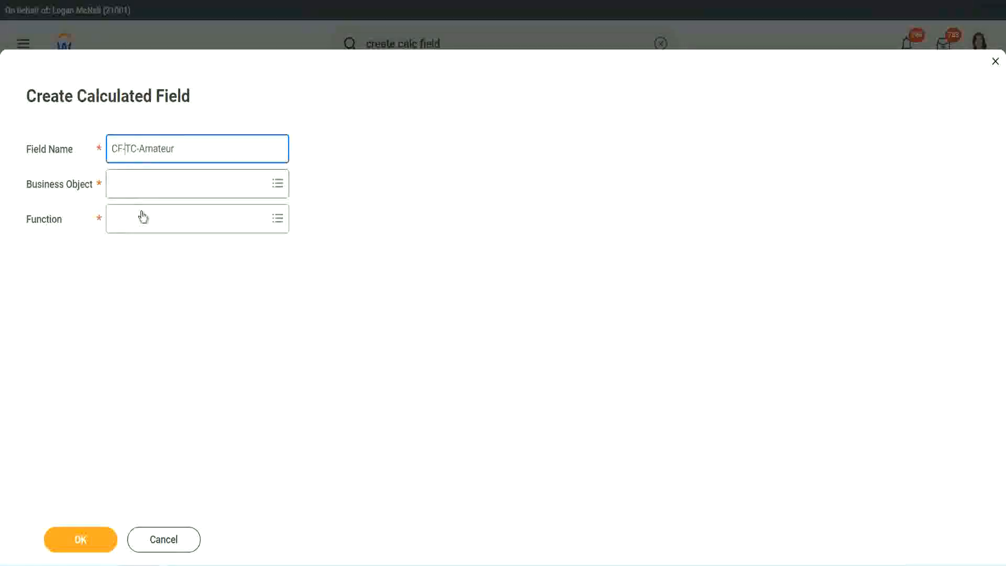
type("WW-")
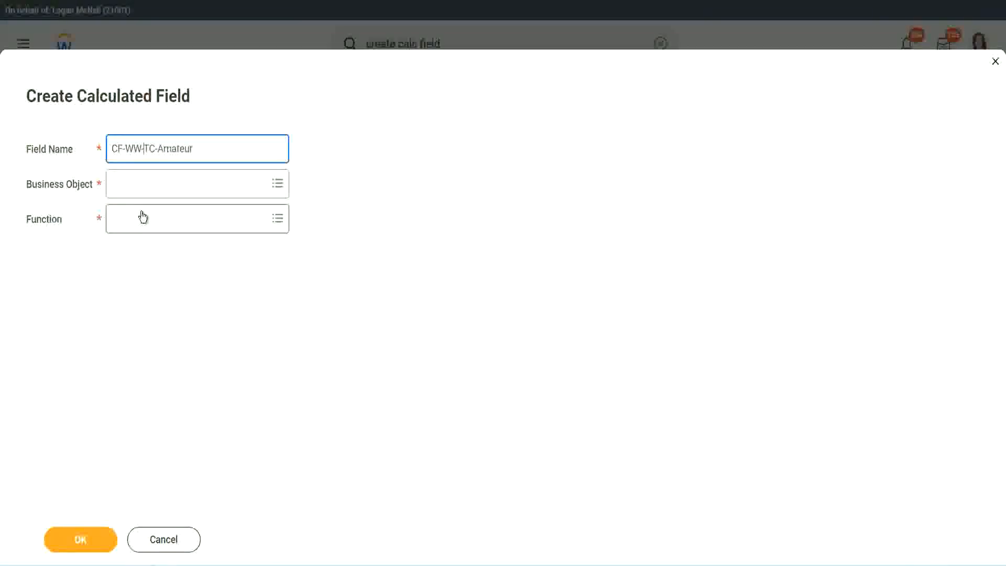
Set the new calculated field's business object to Global
left_click(142, 186)
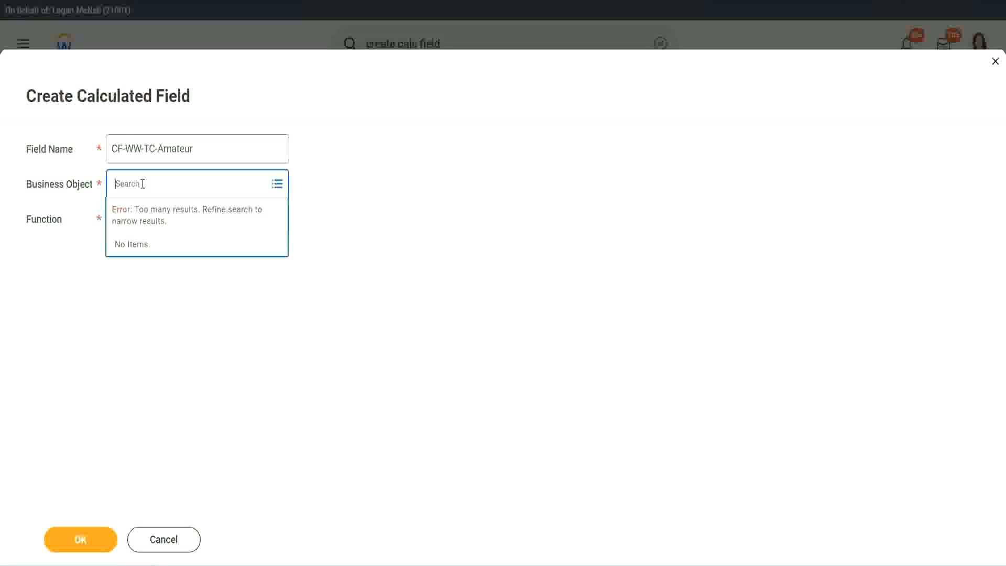
type("worker")
key("BackSpace")
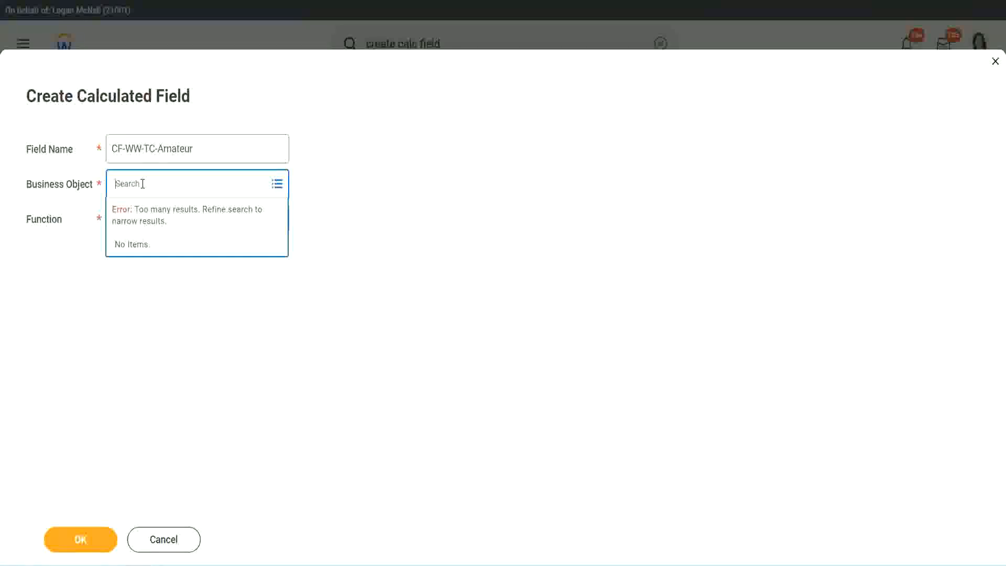
type("global")
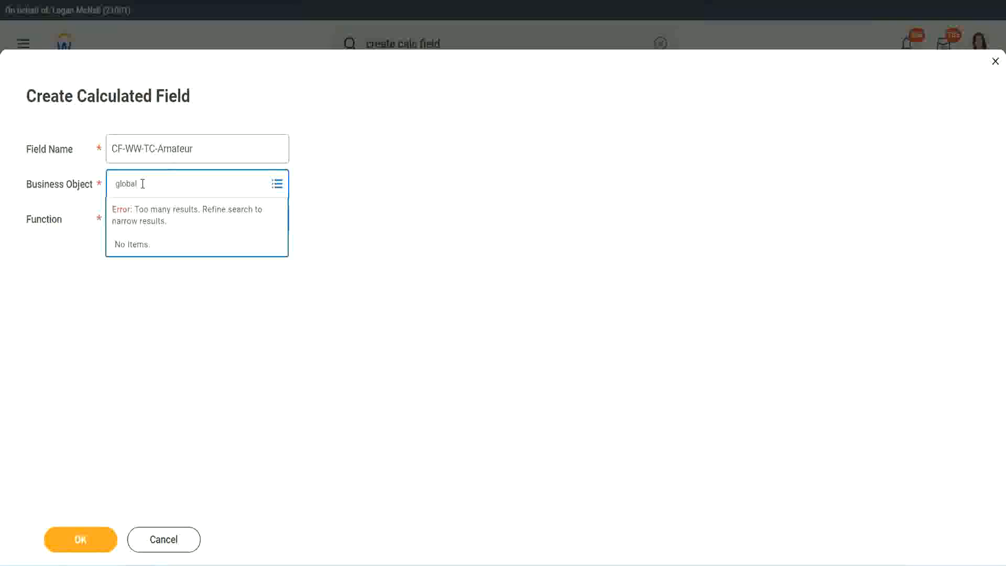
key("Return")
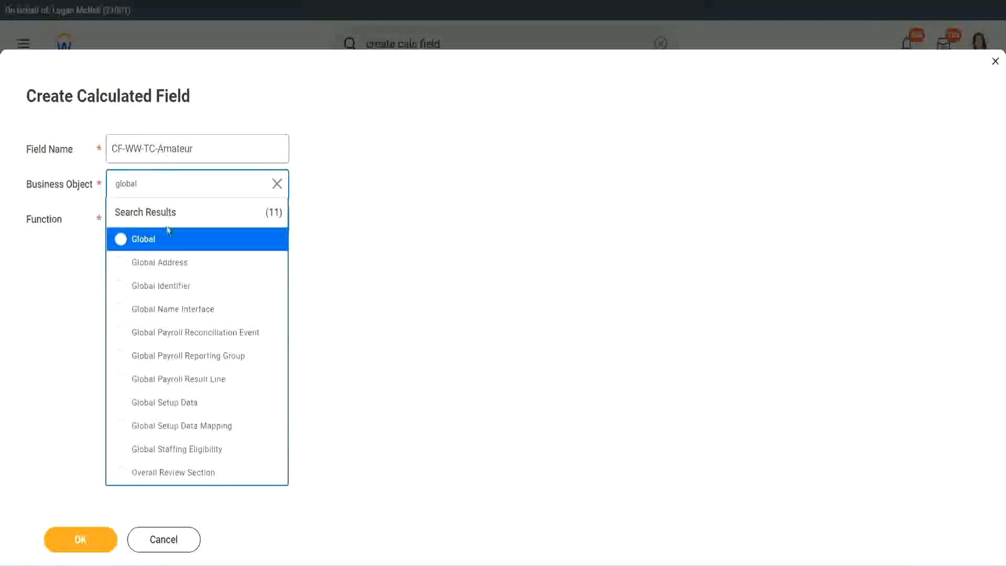
left_click(156, 247)
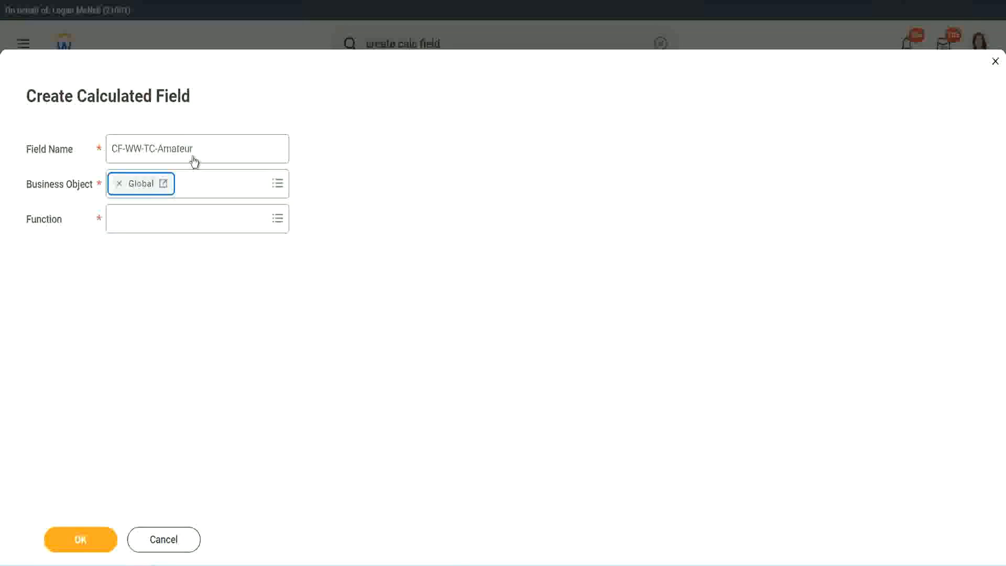
triple_click(260, 141)
left_click(224, 150)
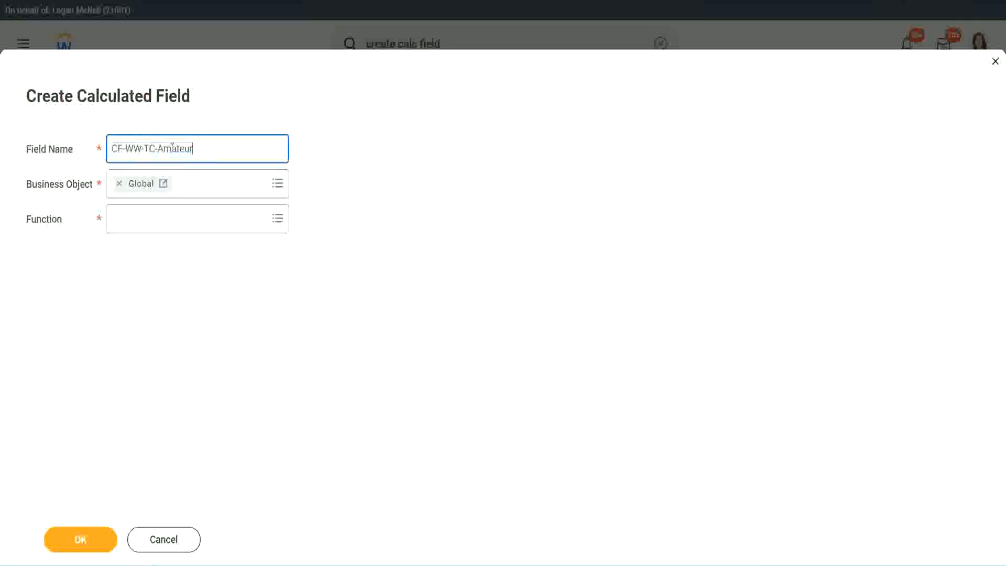
double_click(171, 148)
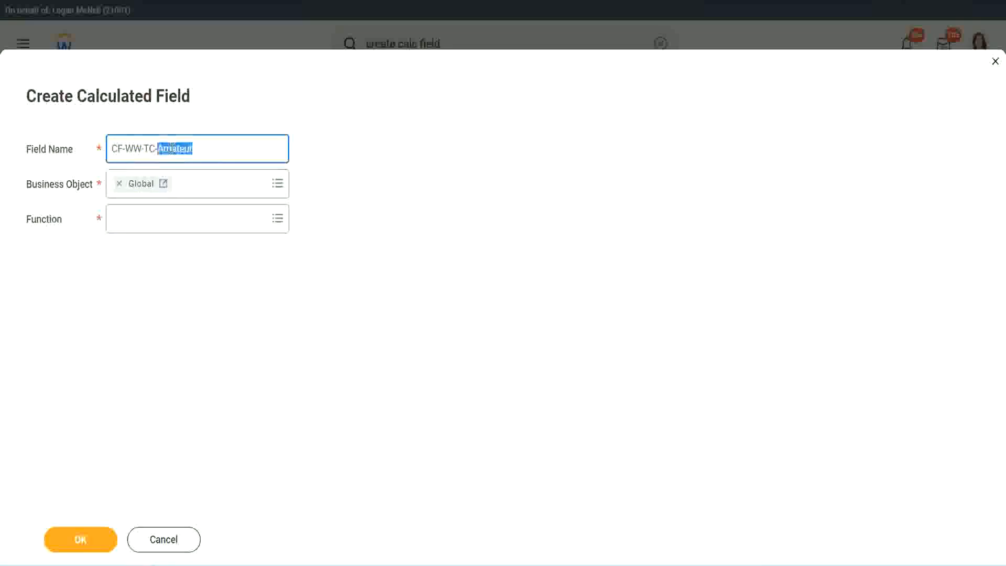
left_click(208, 146)
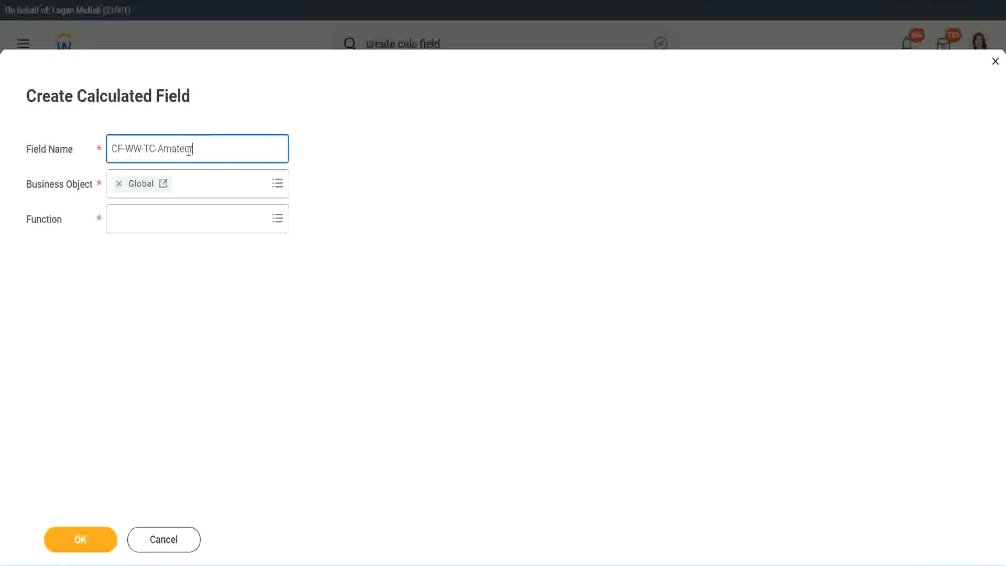
double_click(188, 151)
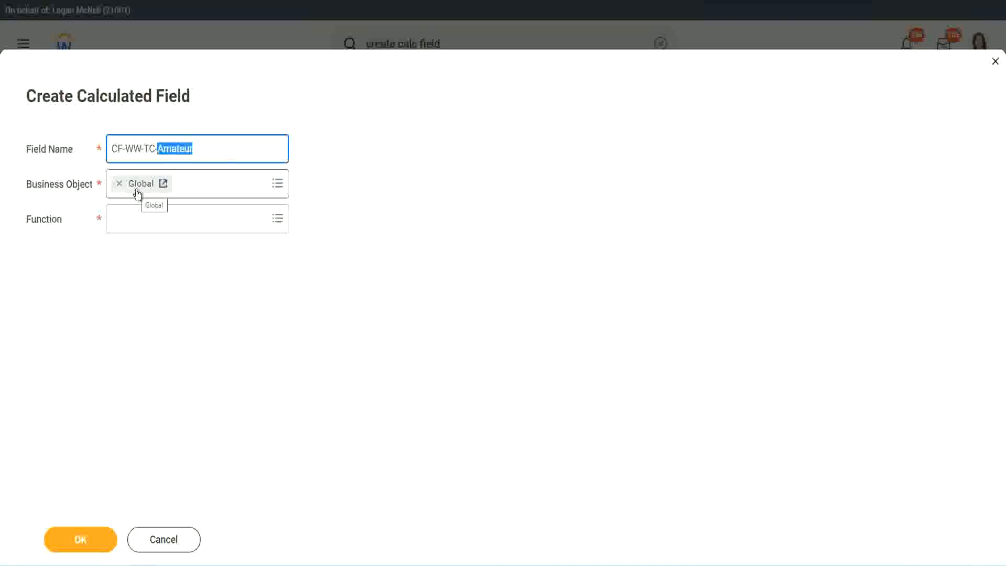
Choose Text Constant as the new field's function and continue to its definition
left_click(138, 219)
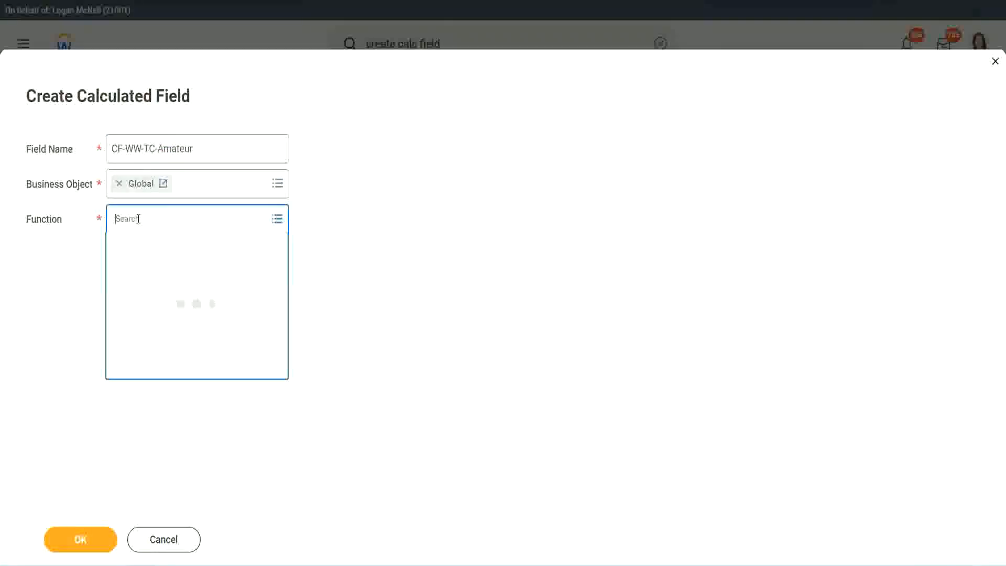
type("text const")
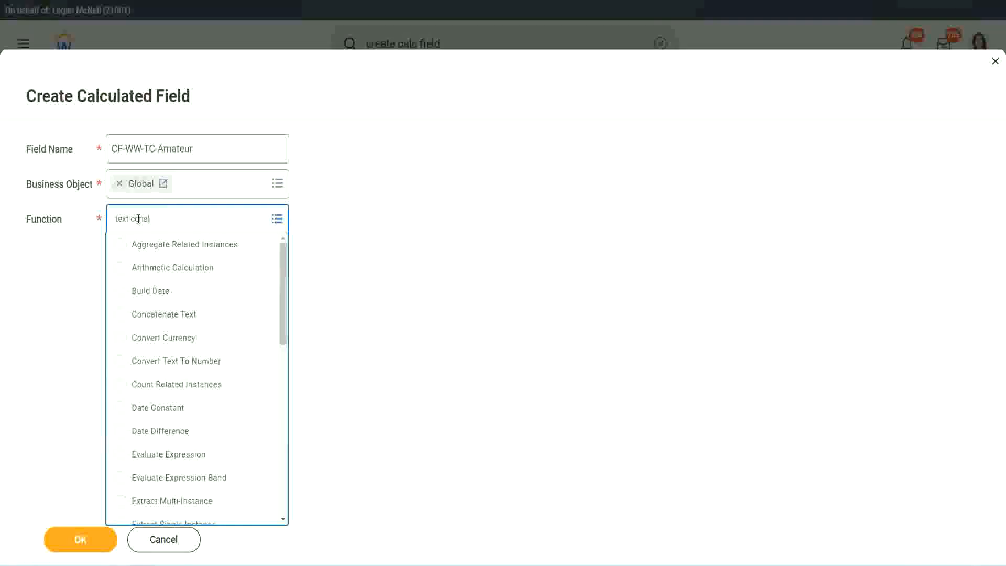
key("Return")
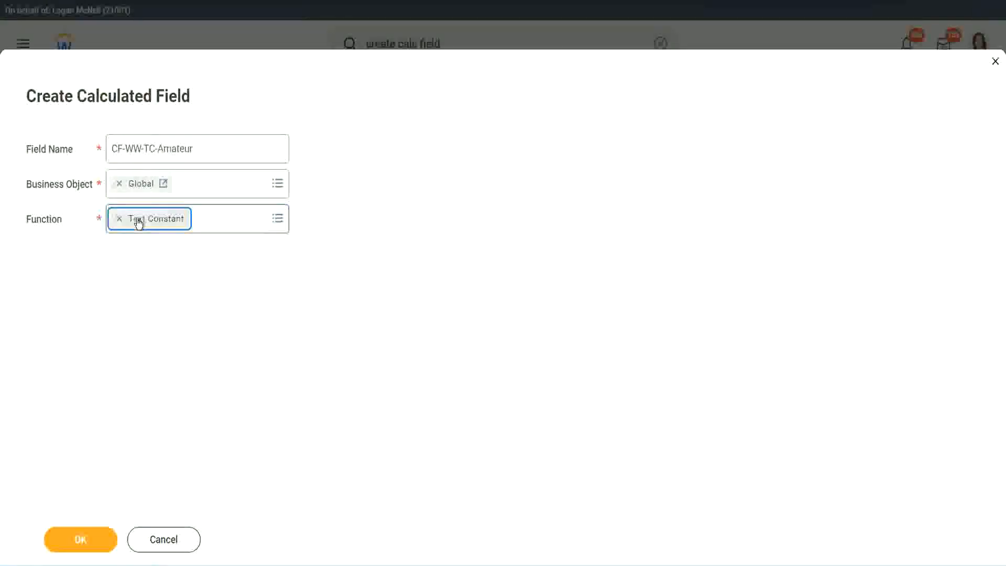
left_click(83, 547)
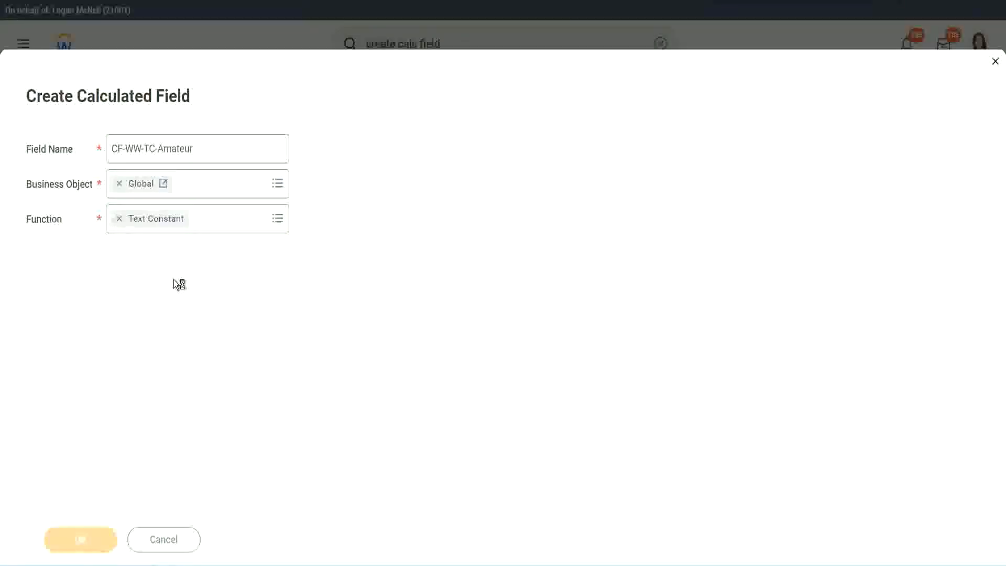
Set the text constant to Amateur and save the field as the first condition's return value
left_click(167, 296)
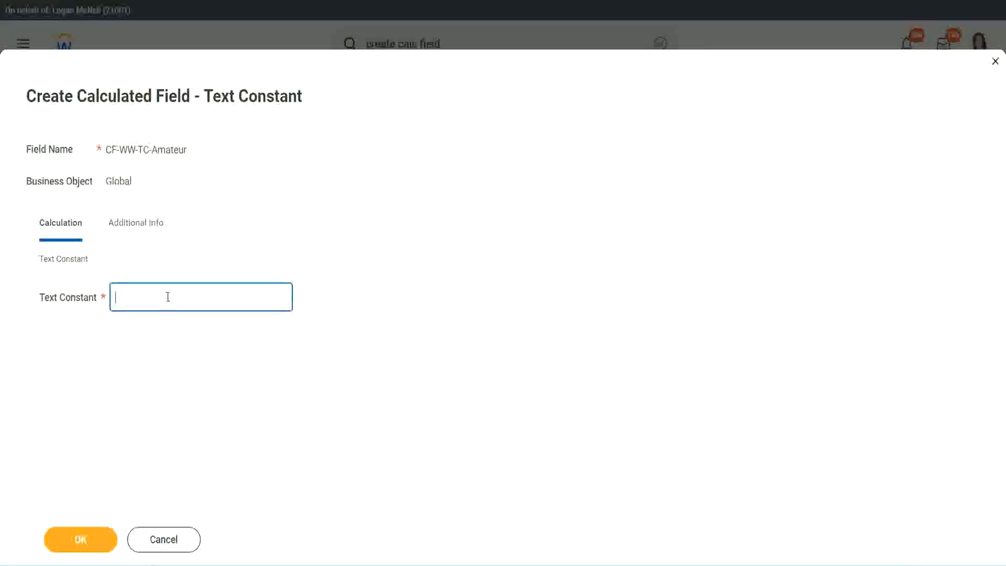
type("Amateur")
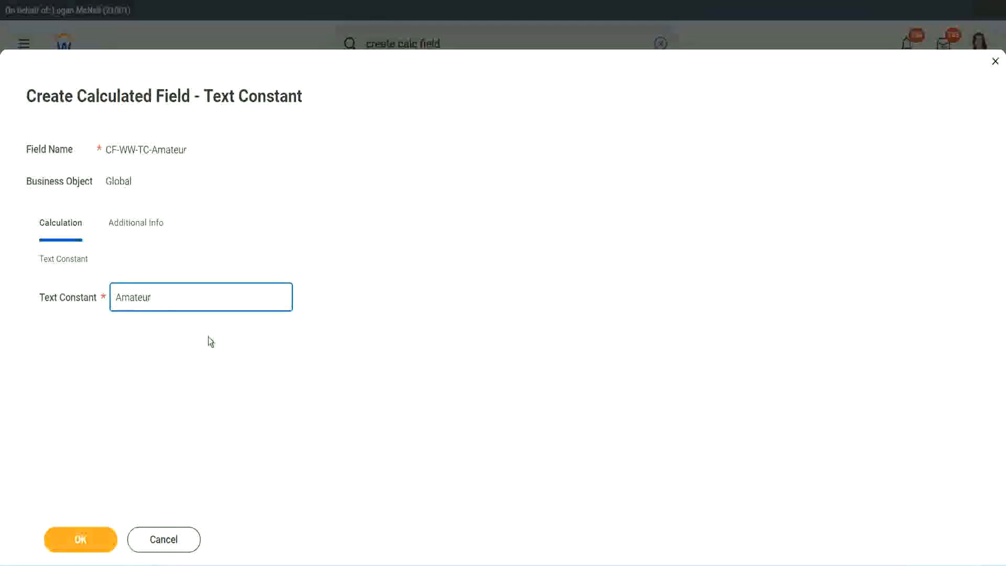
left_click(79, 540)
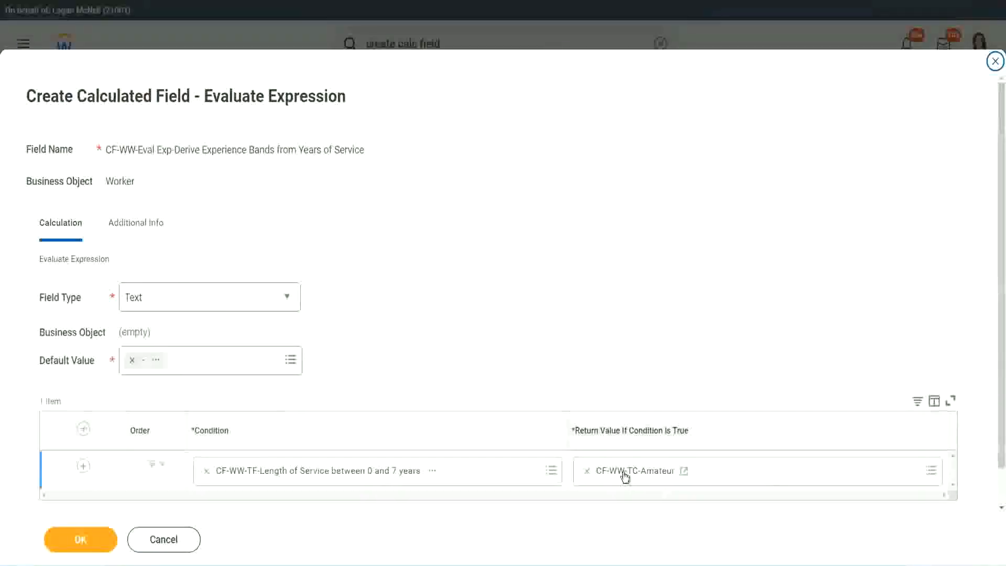
Copy the text of the first row's return value, CF-WW-TC-Amateur
right_click(625, 475)
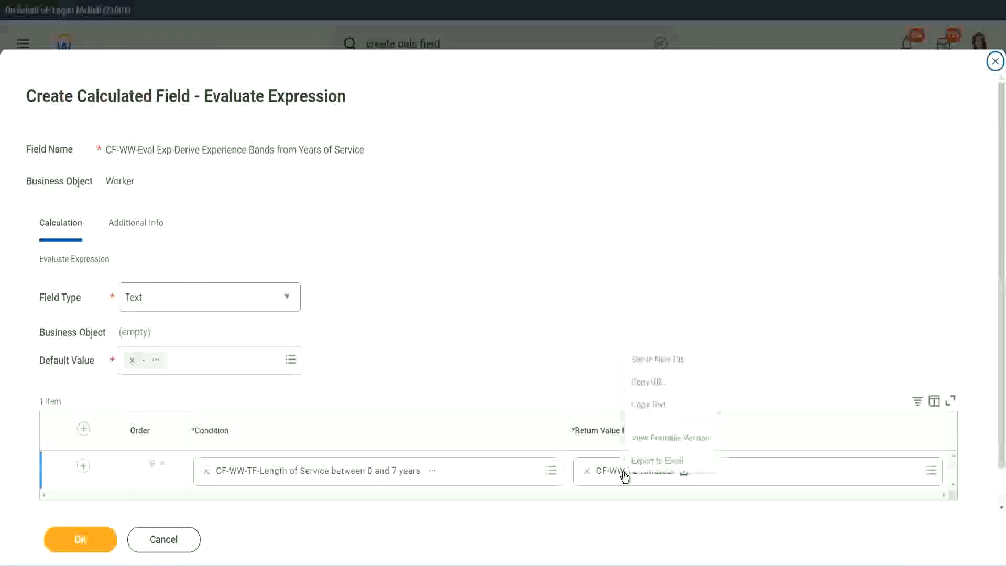
left_click(658, 406)
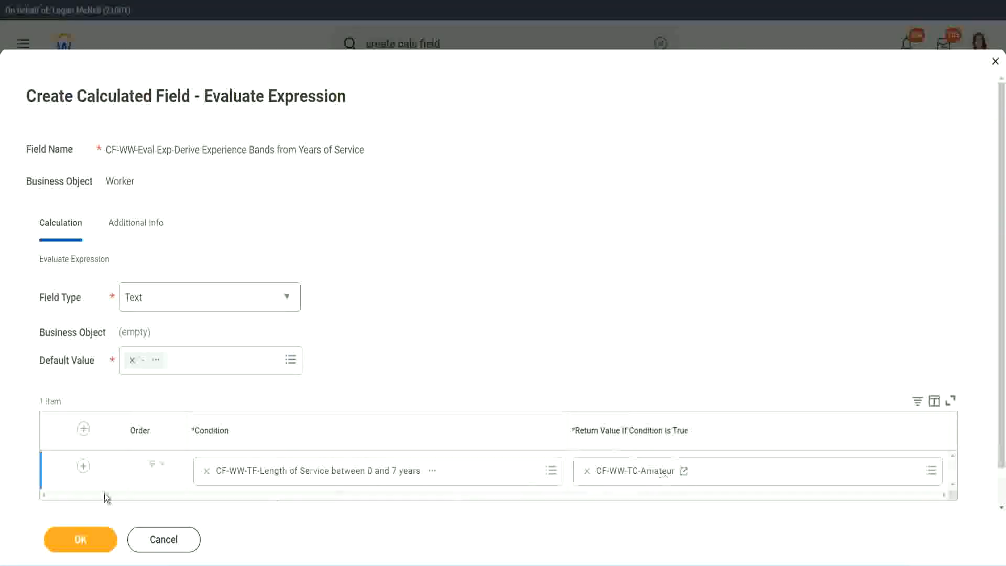
Add three empty condition rows below the 0 to 7 years condition
left_click(65, 474)
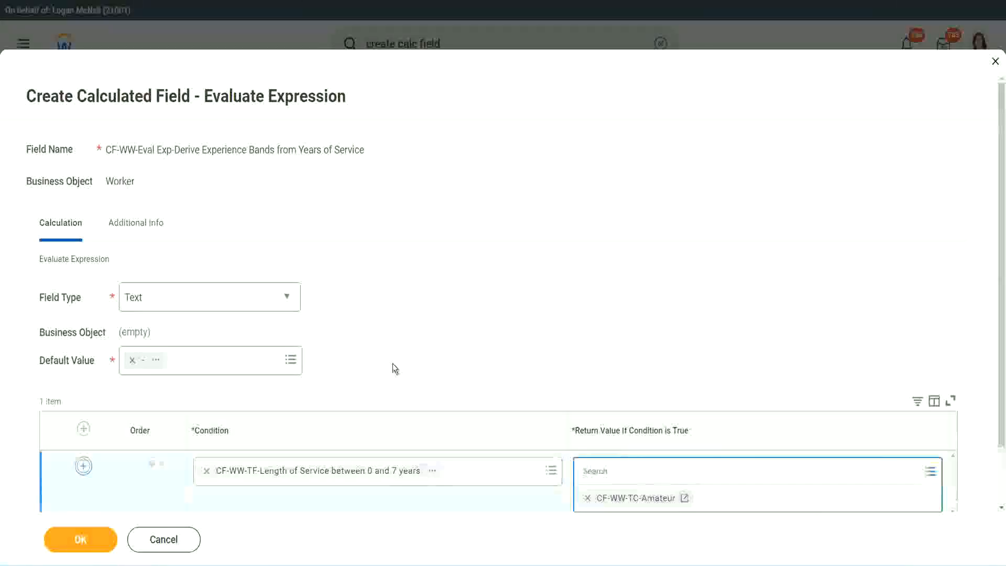
scroll(395, 369, "down", 3)
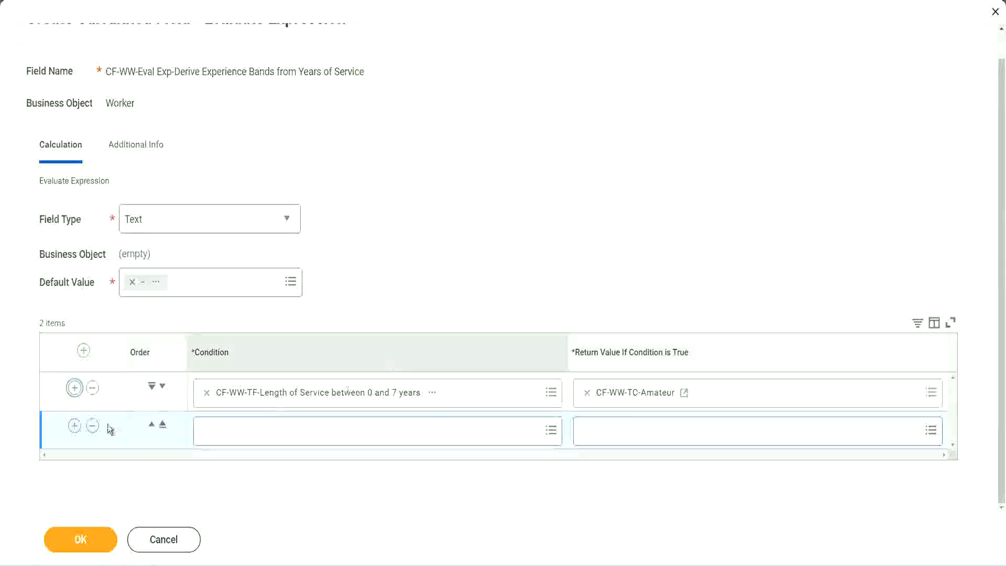
left_click(76, 431)
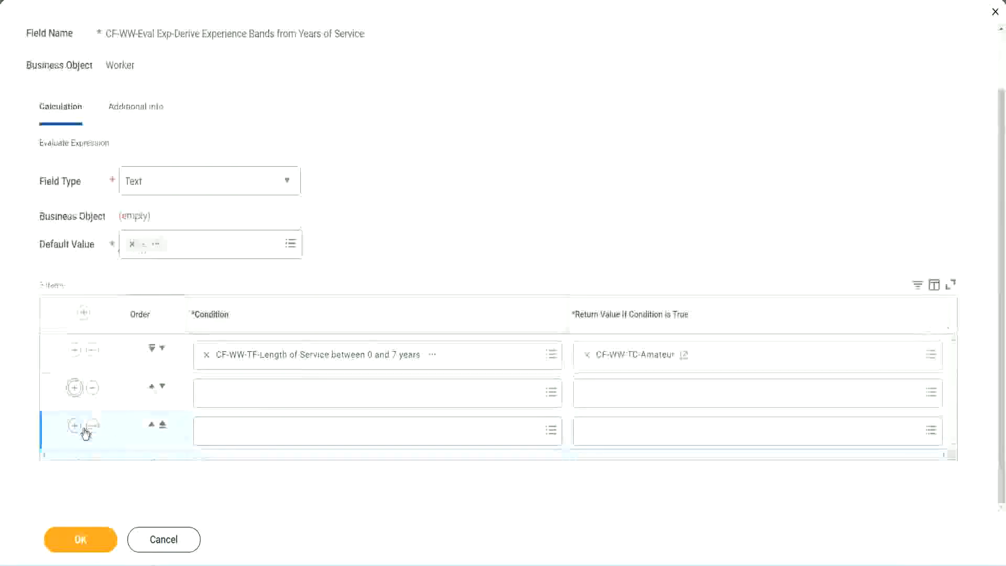
left_click(75, 427)
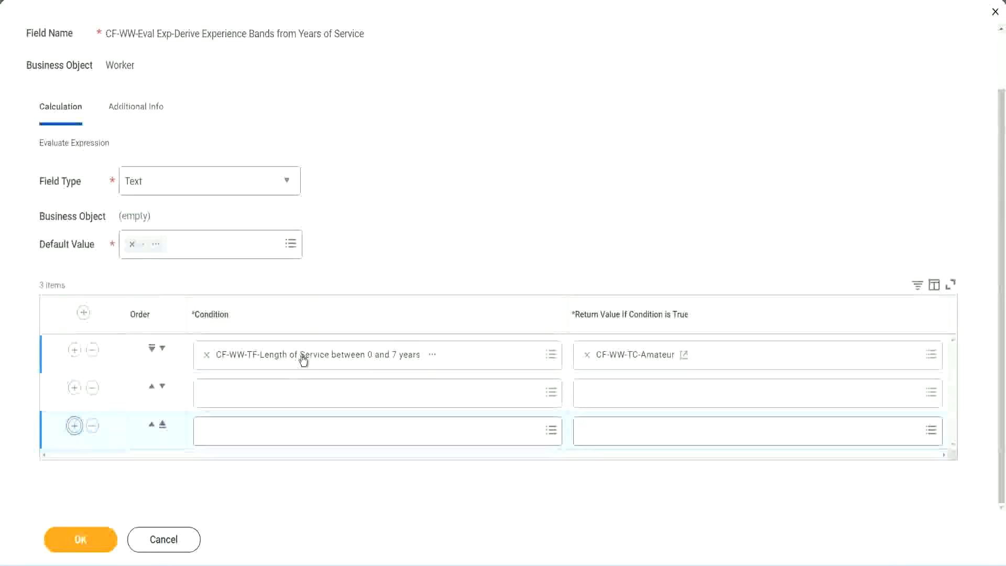
Set the second row's condition to CF-WW-TF-Length of Service between 8 and 15 years
left_click(248, 393)
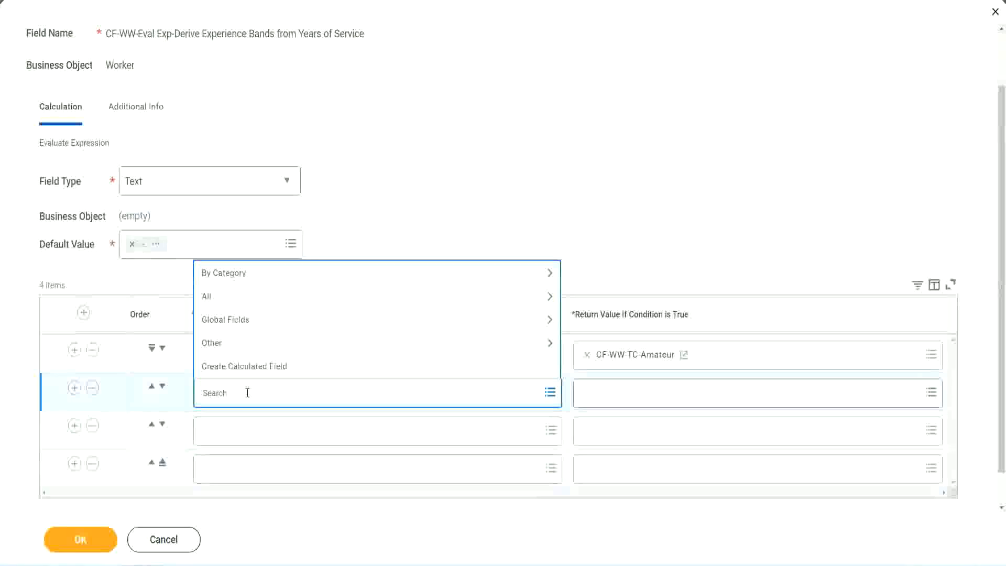
type("cf-ww")
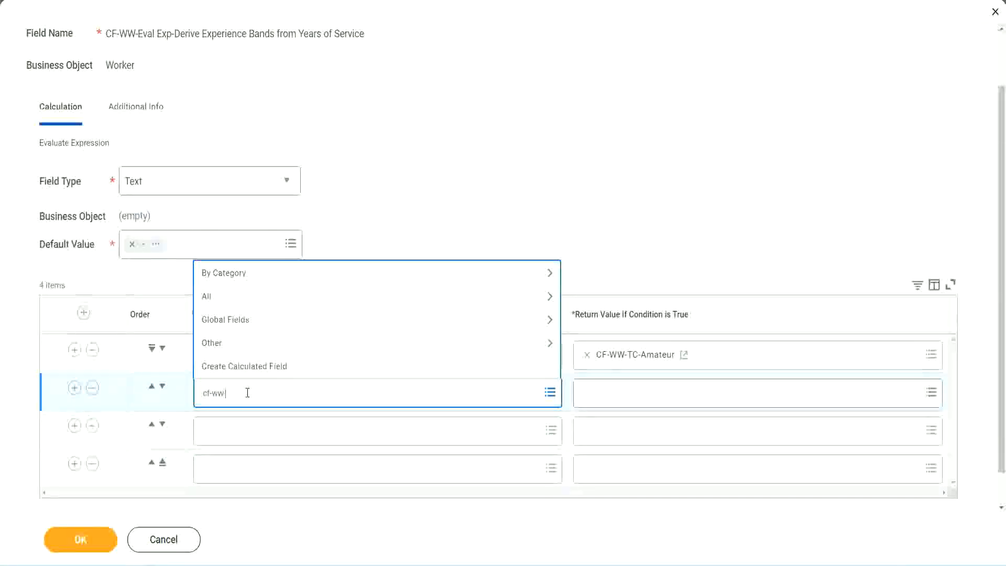
type("-tc")
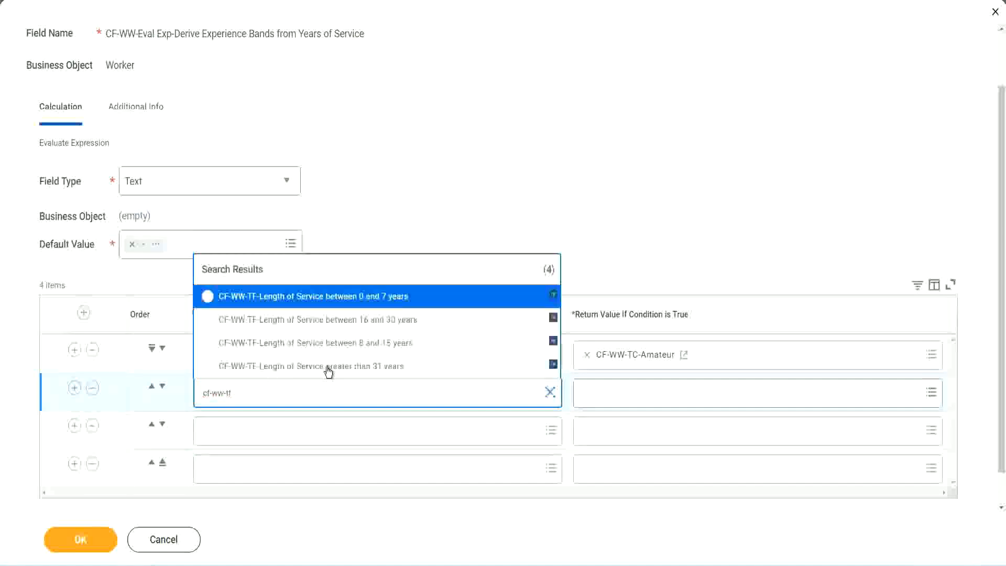
left_click(388, 344)
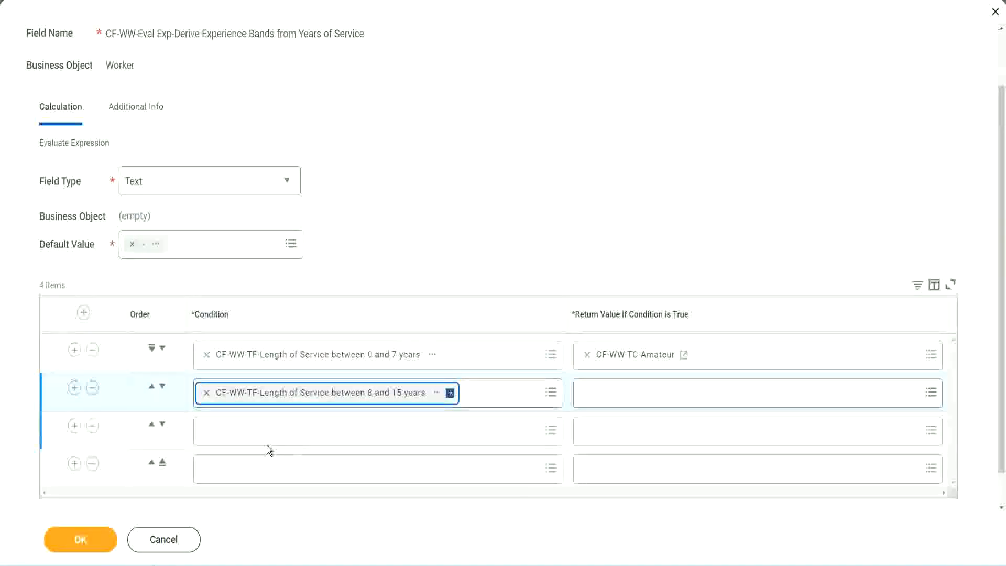
Set the third row's condition to CF-WW-TF-Length of Service between 16 and 30 years
left_click(254, 430)
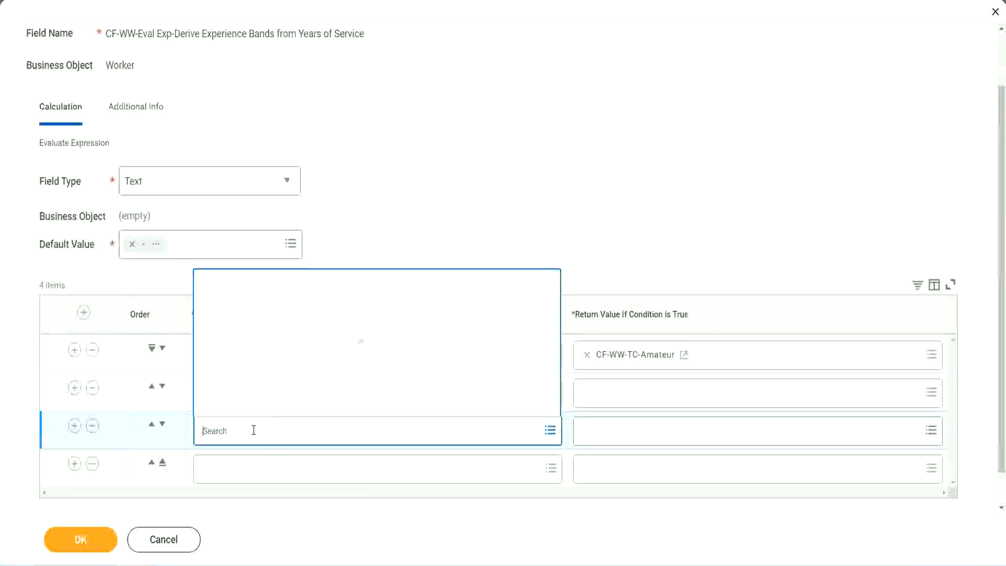
type("cf-ww-tf")
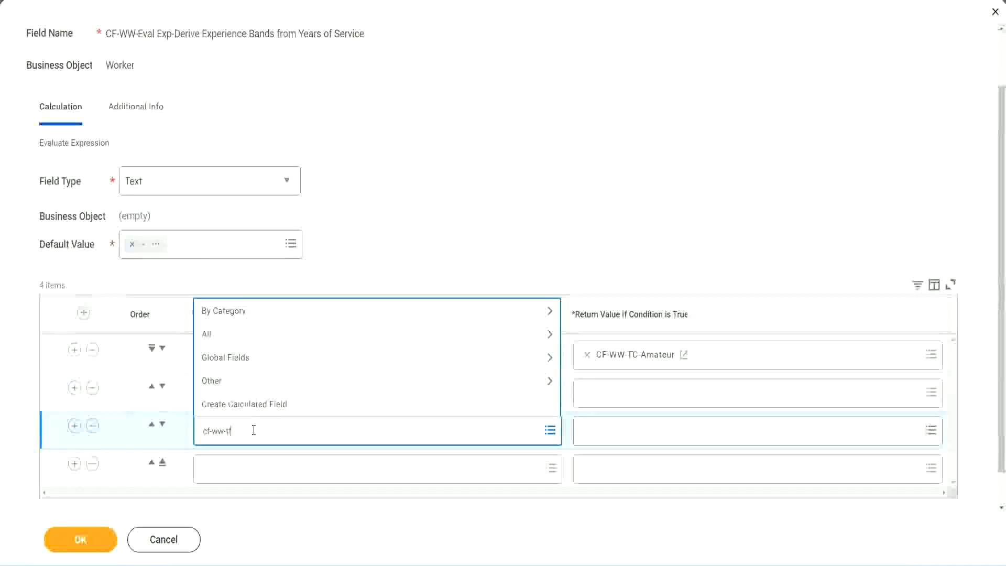
key("Return")
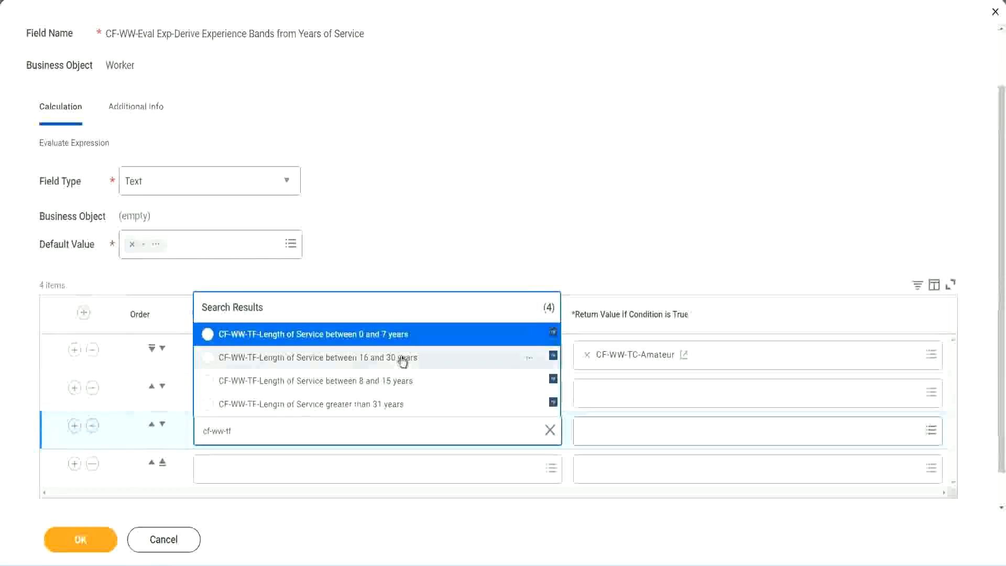
left_click(404, 362)
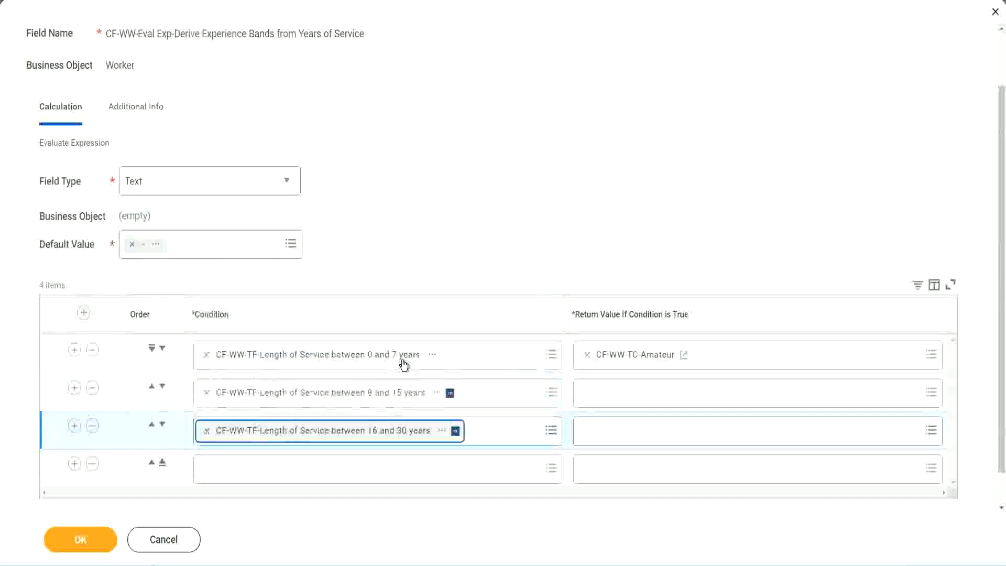
Set the fourth row's condition to CF-WW-TF-Length of Service greater than 31 years
left_click(237, 472)
type("c")
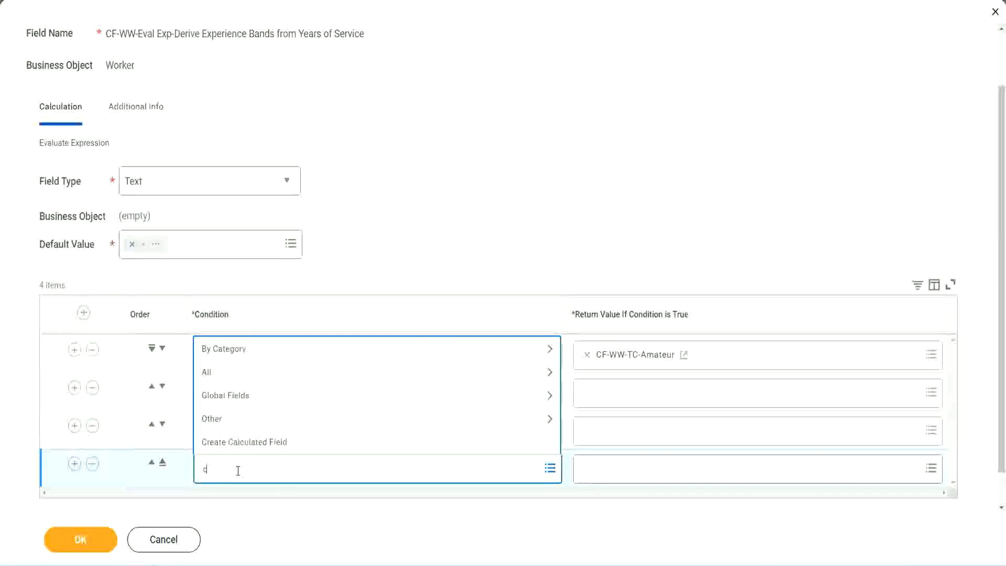
type("f-ww")
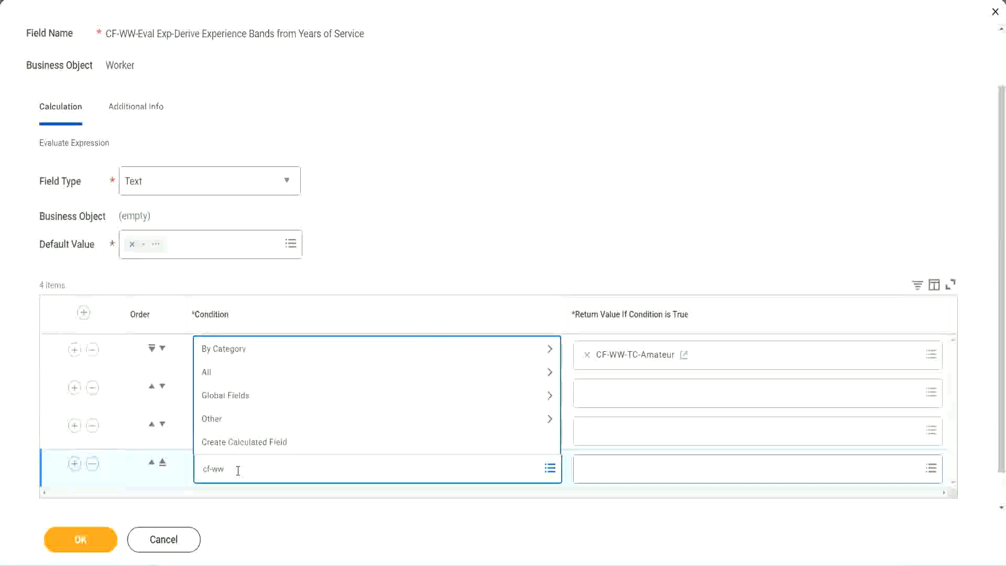
type(" tf 31")
key("Return")
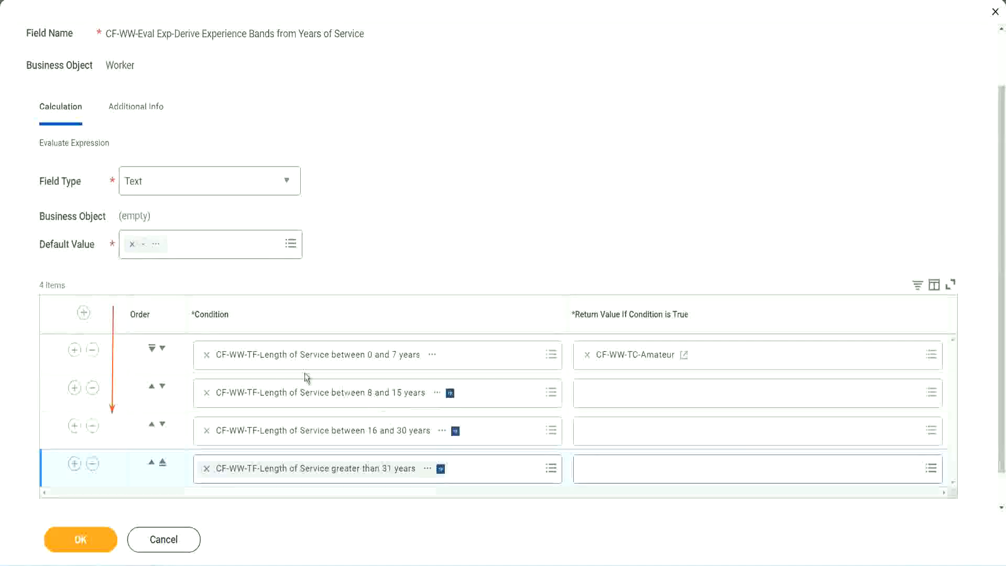
Move the 8 to 15 years condition up to first place and back to second, copying the CF-WW-TC-Amateur text in between
left_click(152, 388)
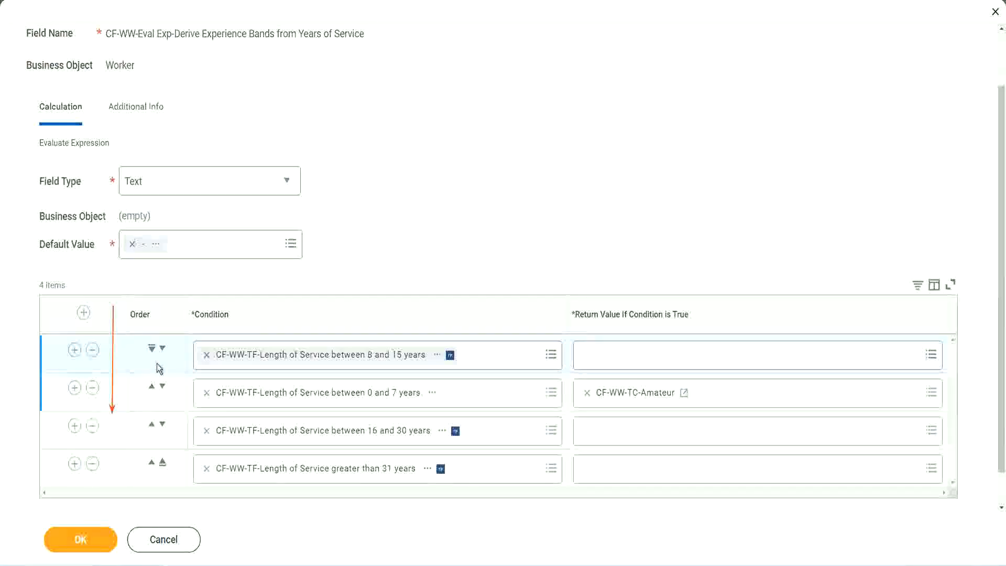
left_click(162, 348)
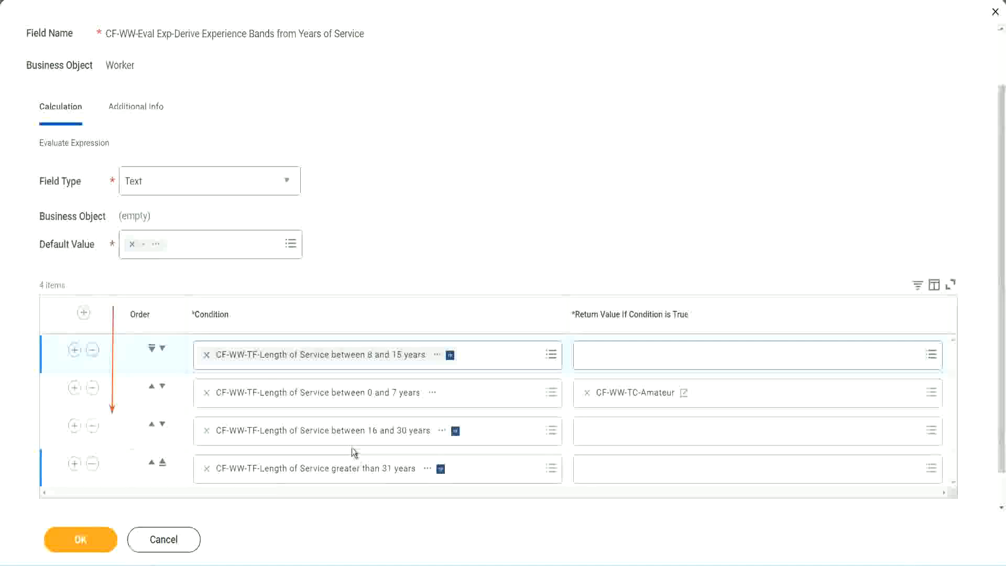
right_click(638, 400)
left_click(662, 453)
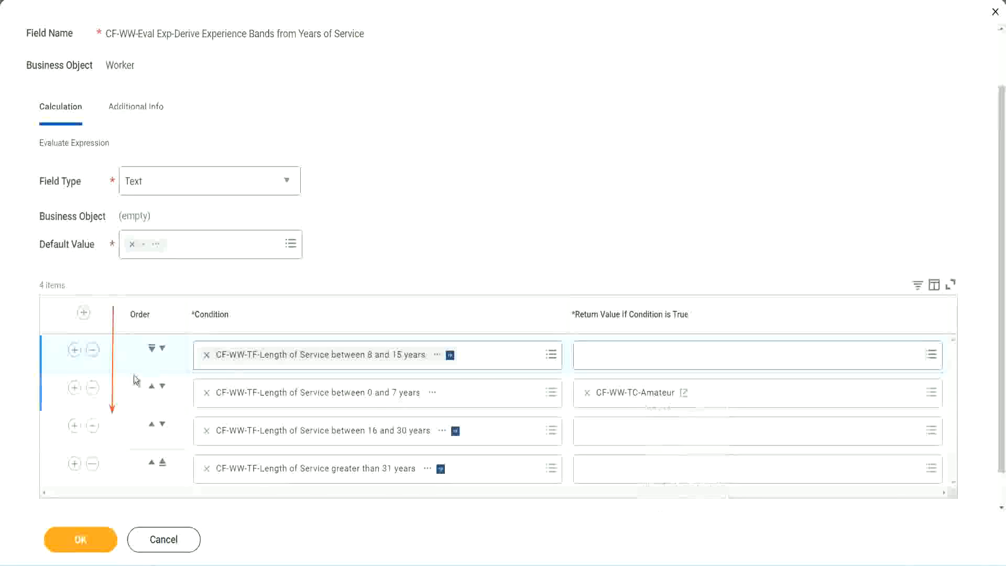
left_click(164, 349)
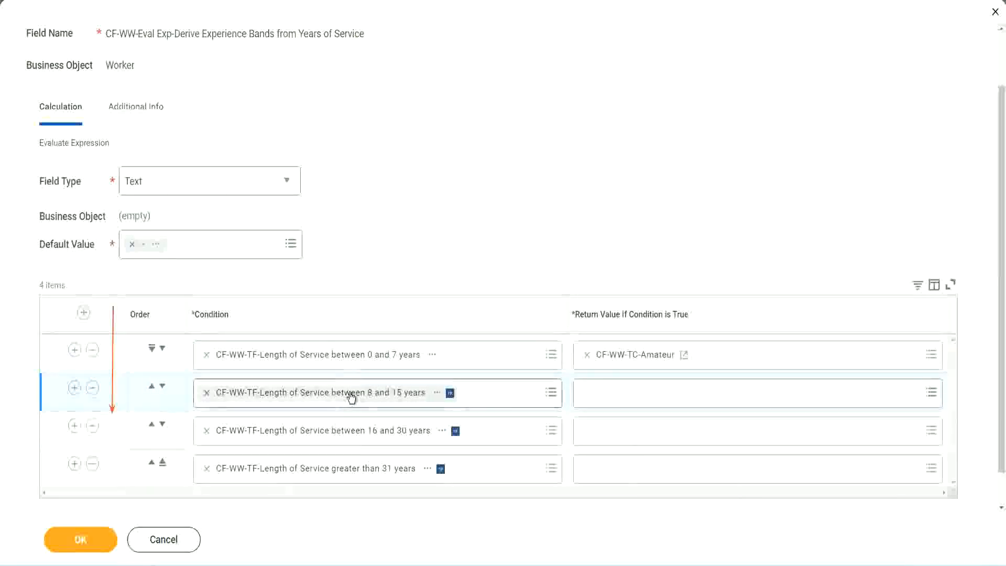
Create calculated field CF-WW-TC-Experienced as the 8 to 15 years return value, with business object Global and function Text Constant, and continue to its definition
left_click(591, 394)
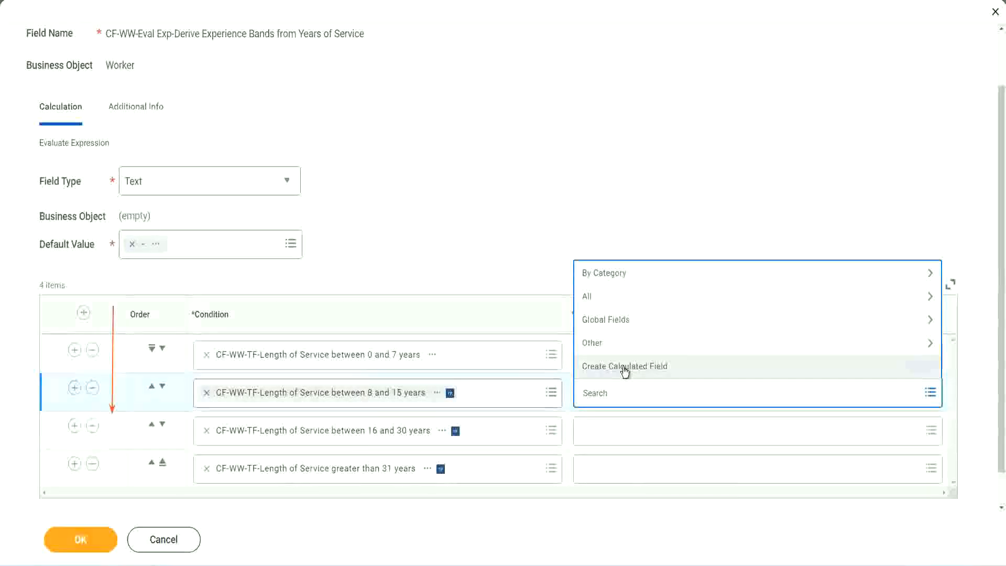
left_click(625, 367)
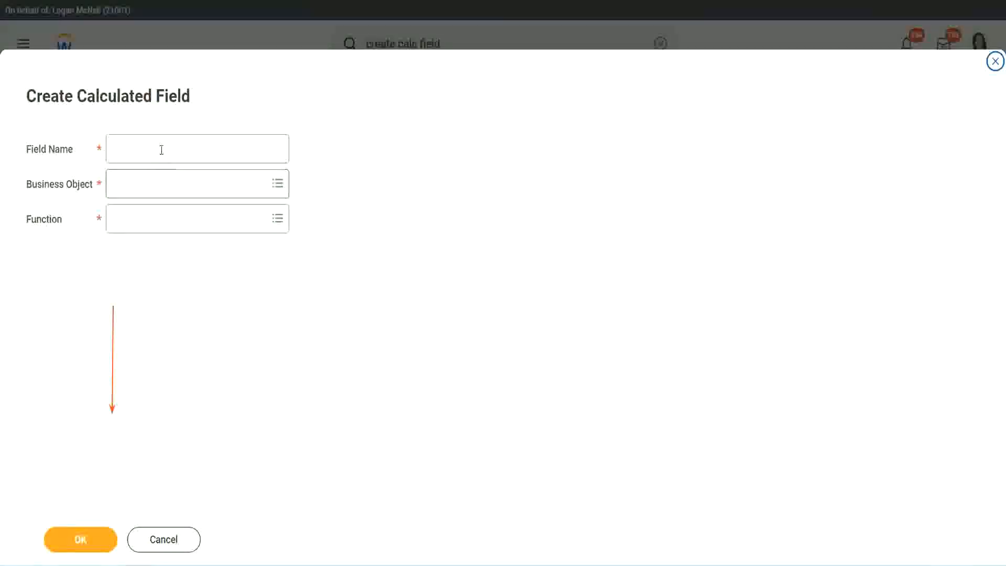
left_click(160, 149)
type("CF-WW-TC-Amateur")
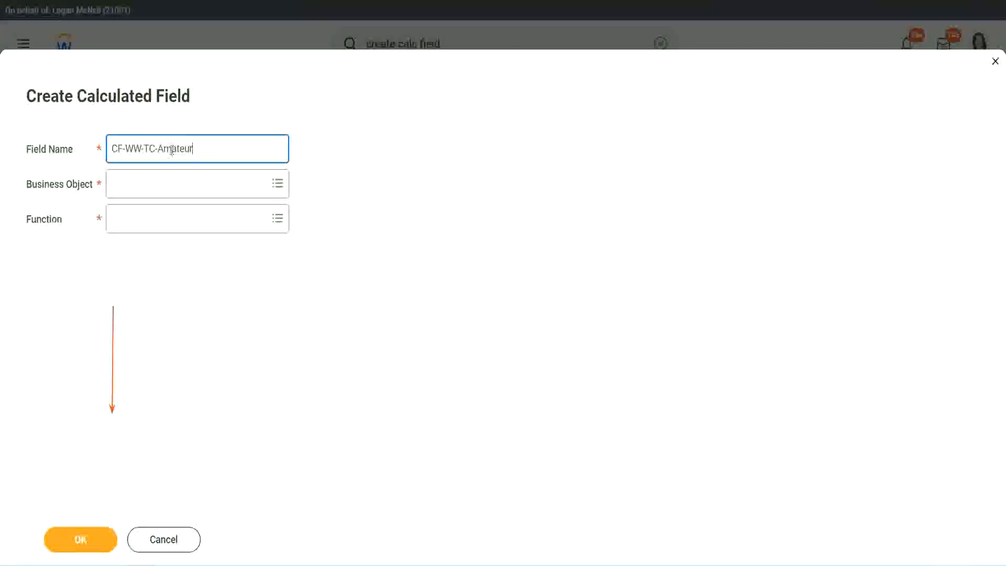
double_click(172, 149)
type("Experien")
type("ced")
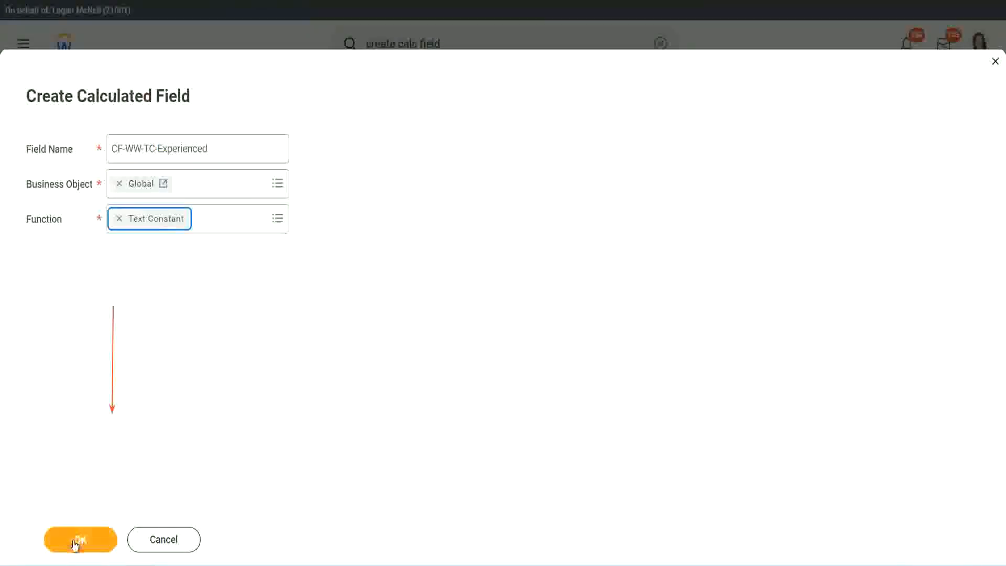
left_click(79, 540)
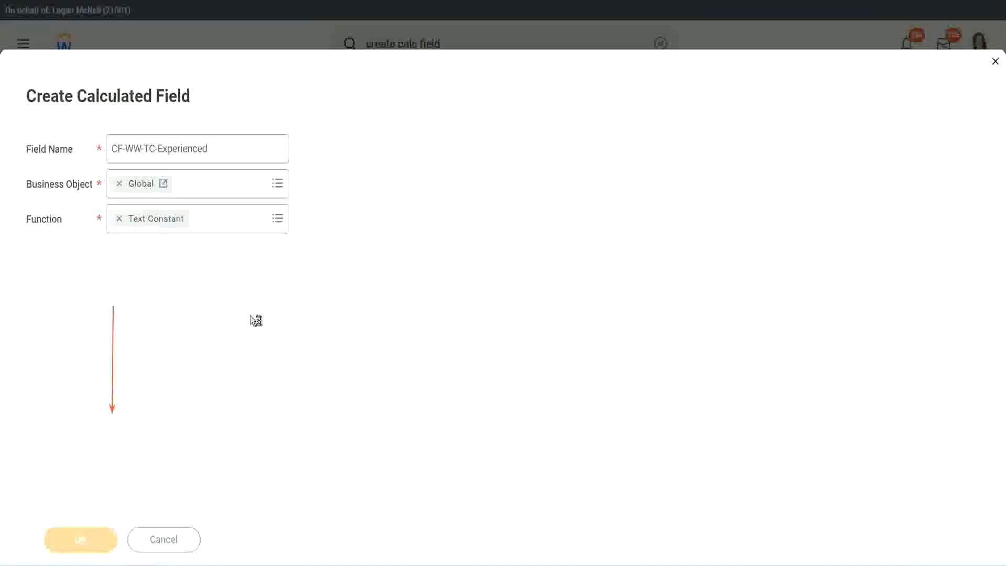
Set the text constant to Experienced and save the field as the second condition's return value
left_click(155, 296)
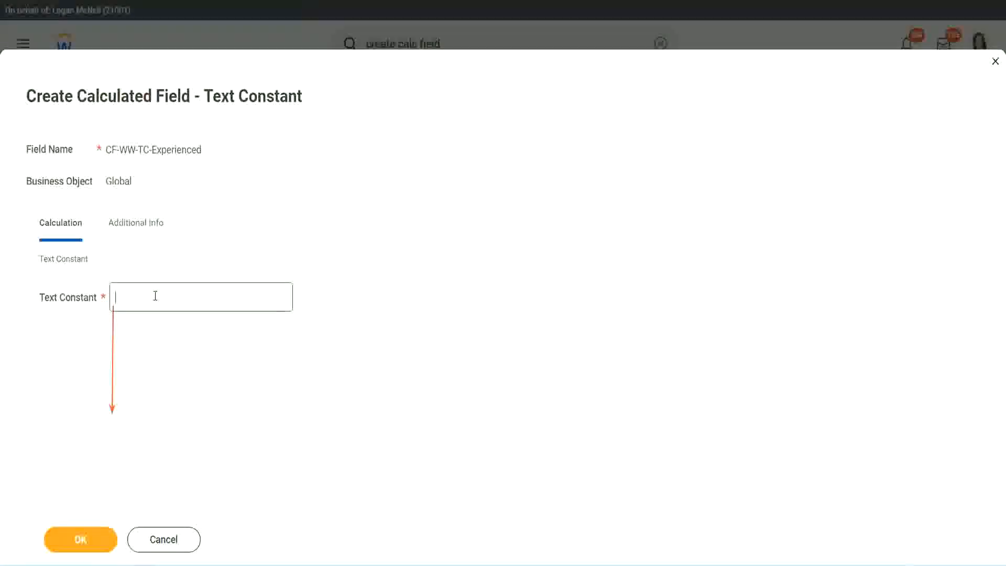
type("Experienced")
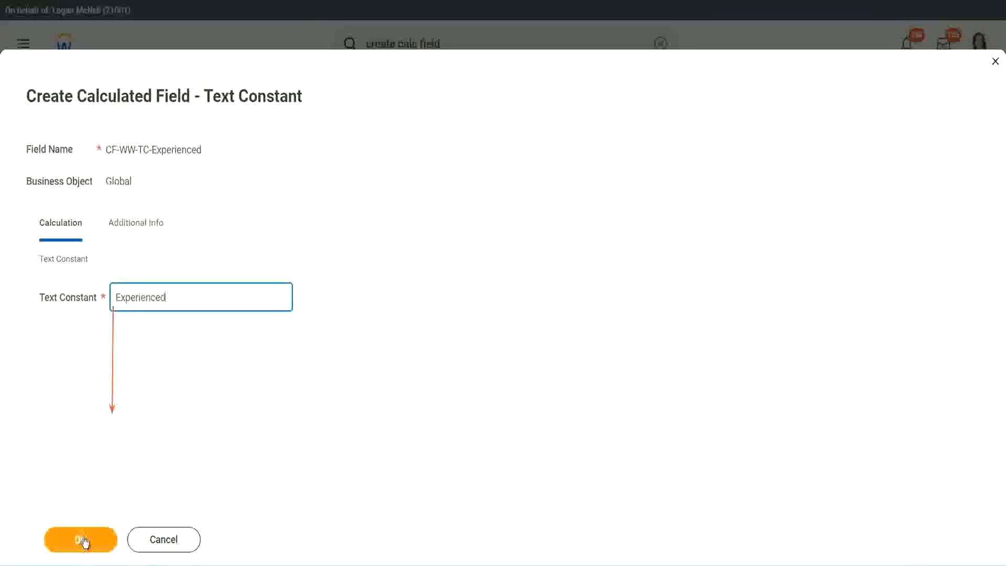
left_click(83, 539)
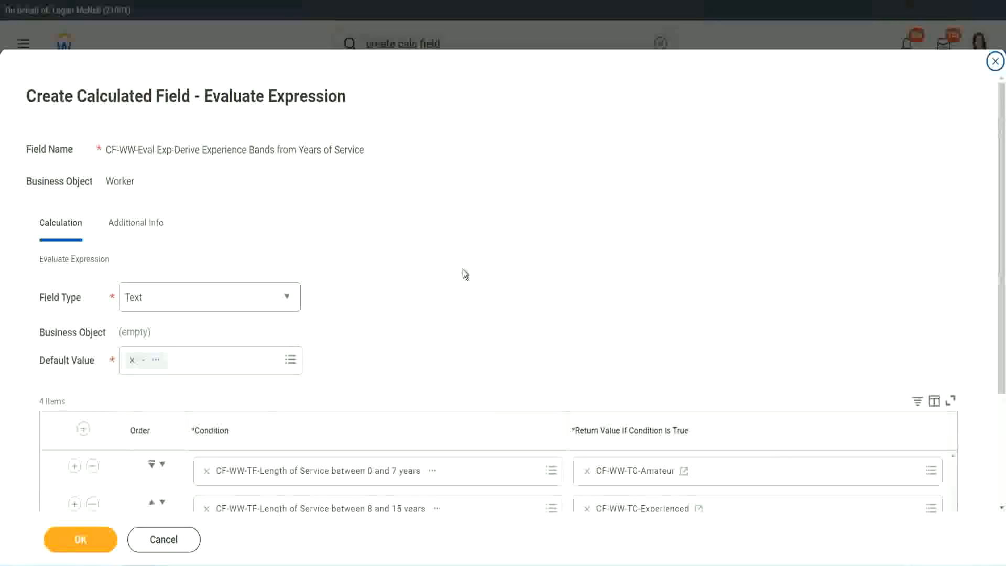
Start a new calculated field for the 16 to 30 years return value, enter CF-WW-TC-Amateur as its name, and check the band names in the notes
scroll(463, 269, "down", 2)
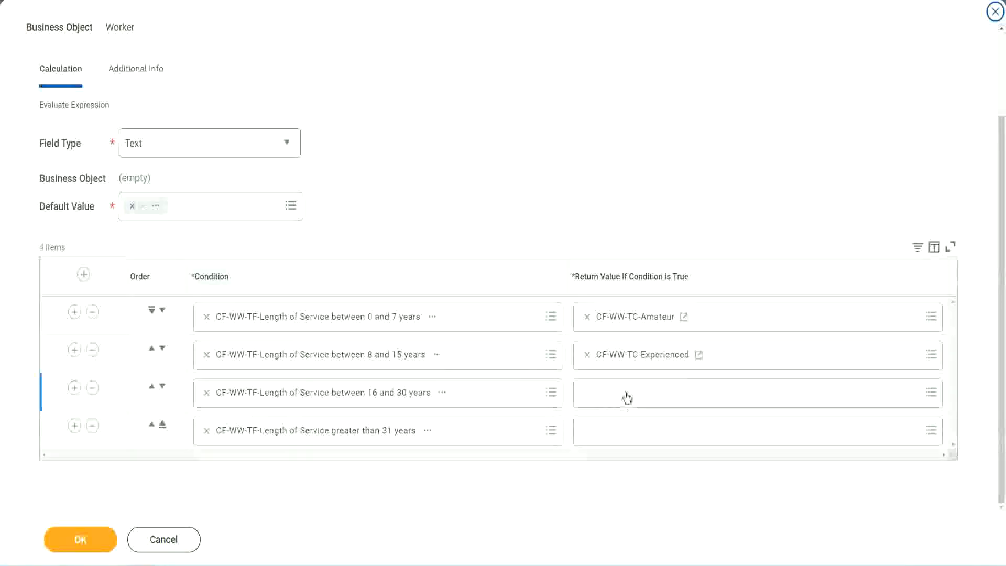
left_click(627, 392)
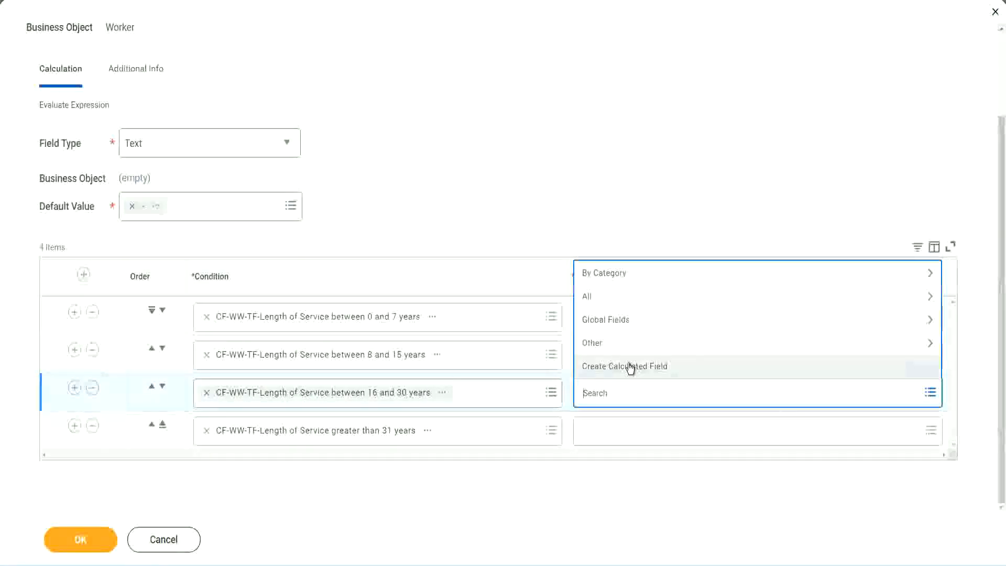
left_click(631, 368)
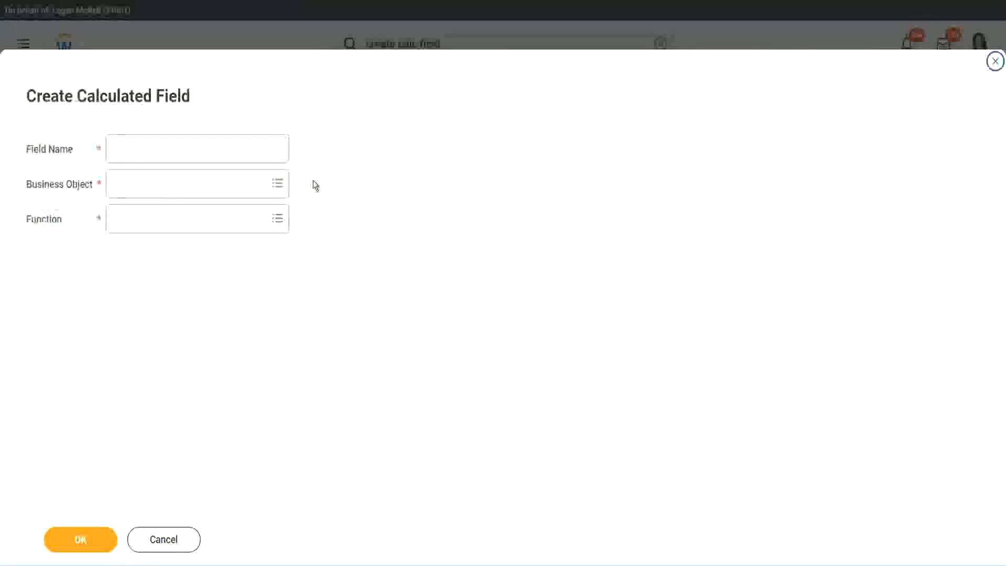
left_click(213, 149)
type("ZZ-WW TC Annualized")
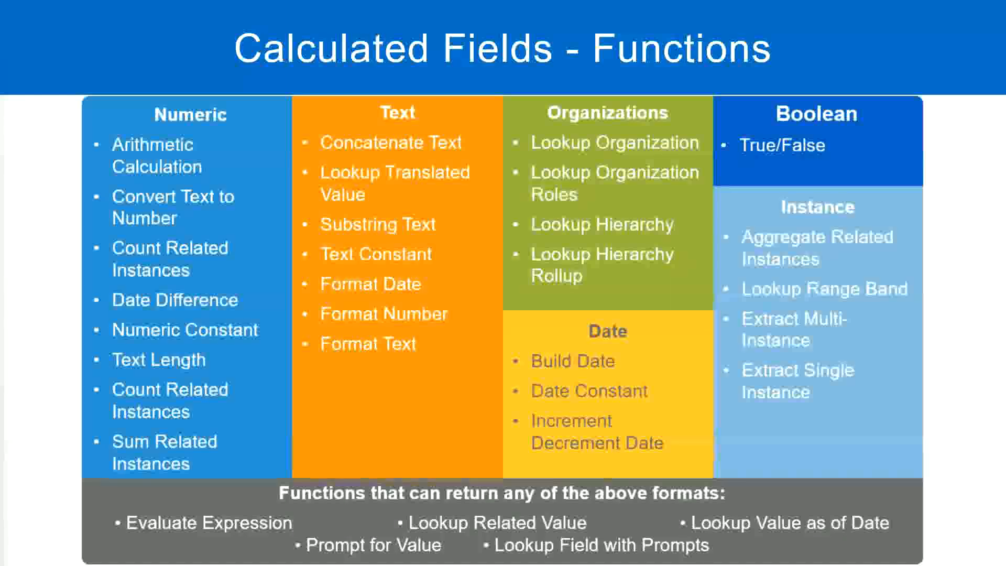
key("alt+Tab")
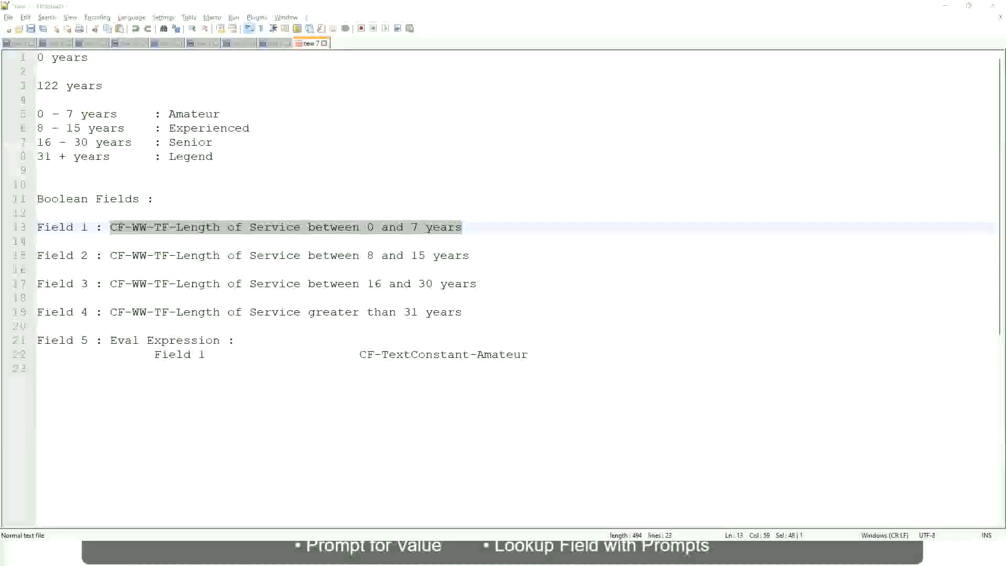
key("alt+Tab")
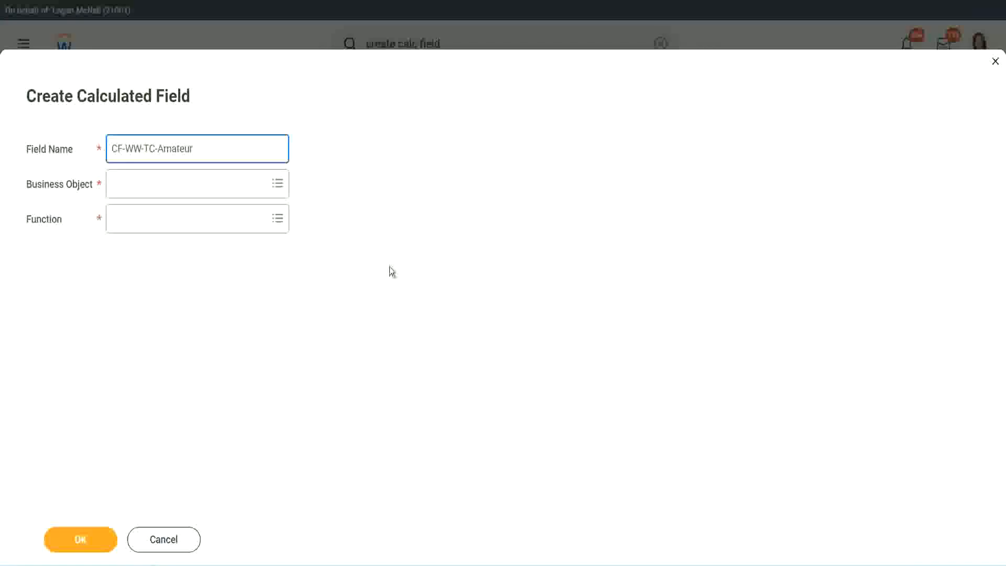
Set the business object to Global, rename the field CF-WW-TC-Senior, choose the Text Constant function and continue to its definition
left_click(115, 185)
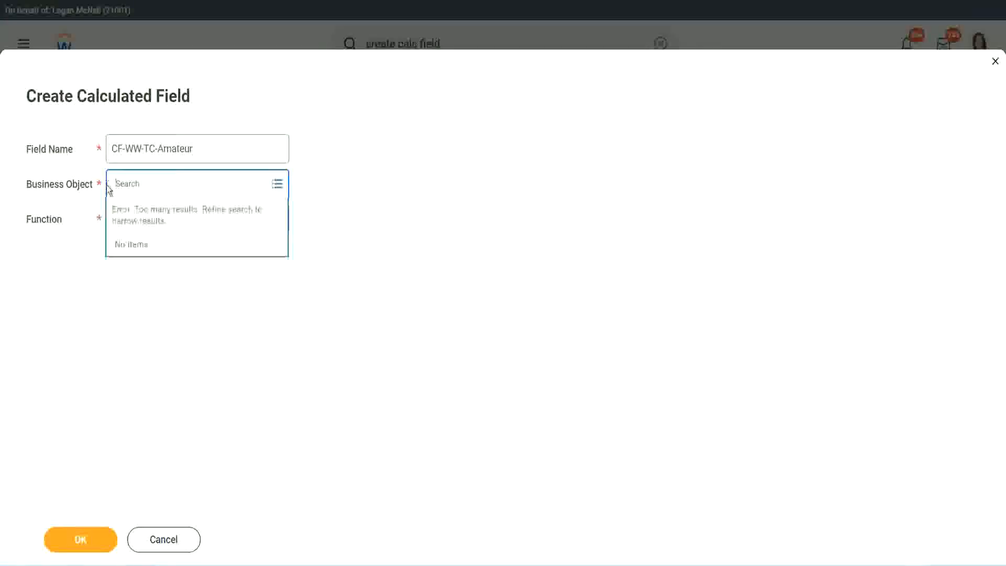
type("global")
key("Return")
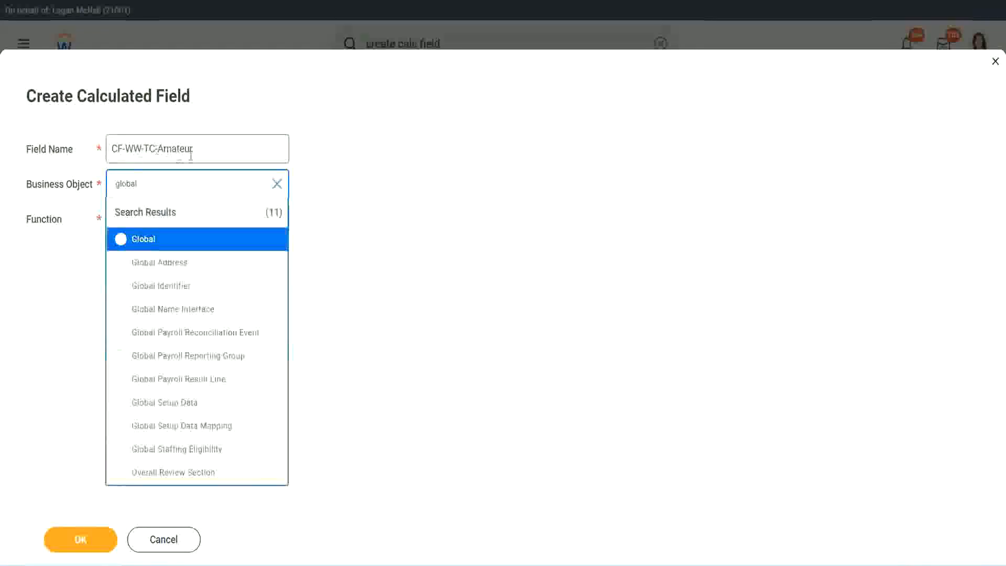
left_click(142, 244)
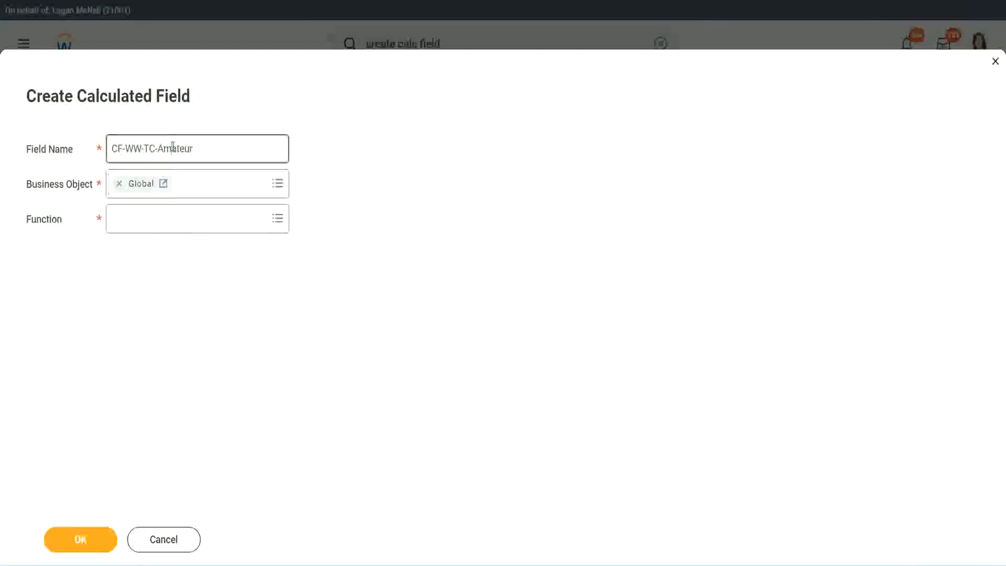
double_click(184, 148)
type("Senior")
left_click(161, 228)
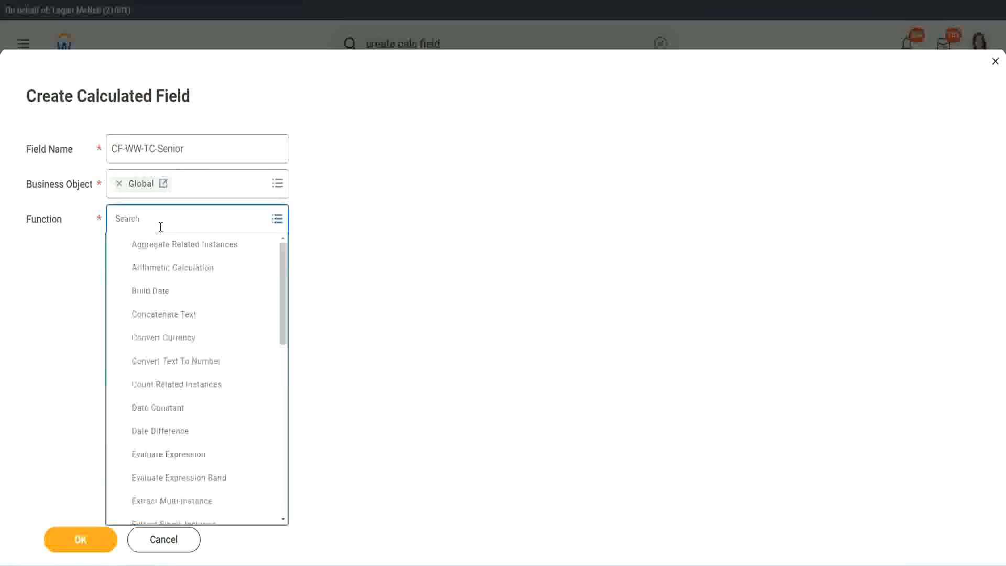
type("tc")
left_click(157, 268)
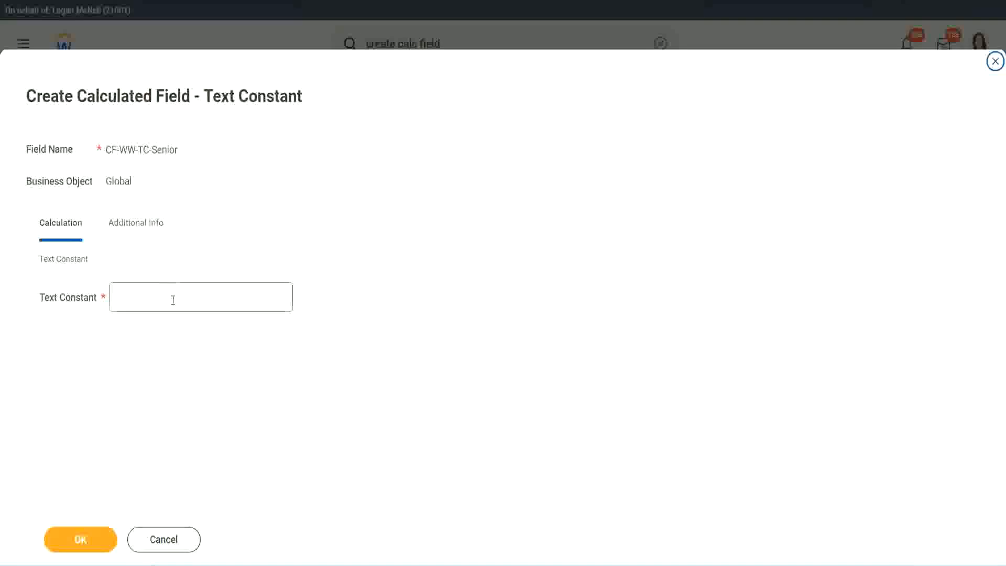
Set the text constant to Senior and save the field as the 16 to 30 years condition's return value
left_click(171, 296)
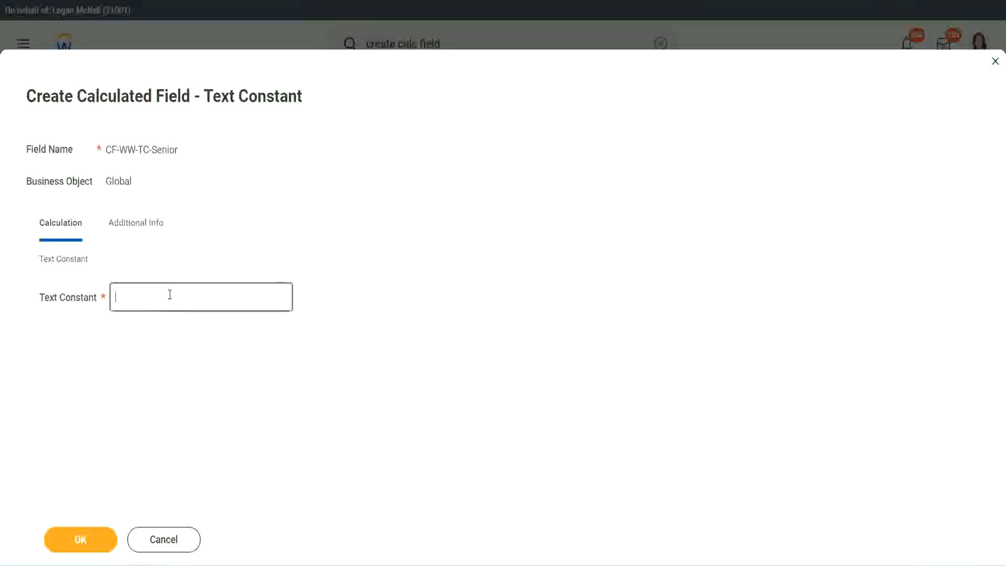
type("Senior")
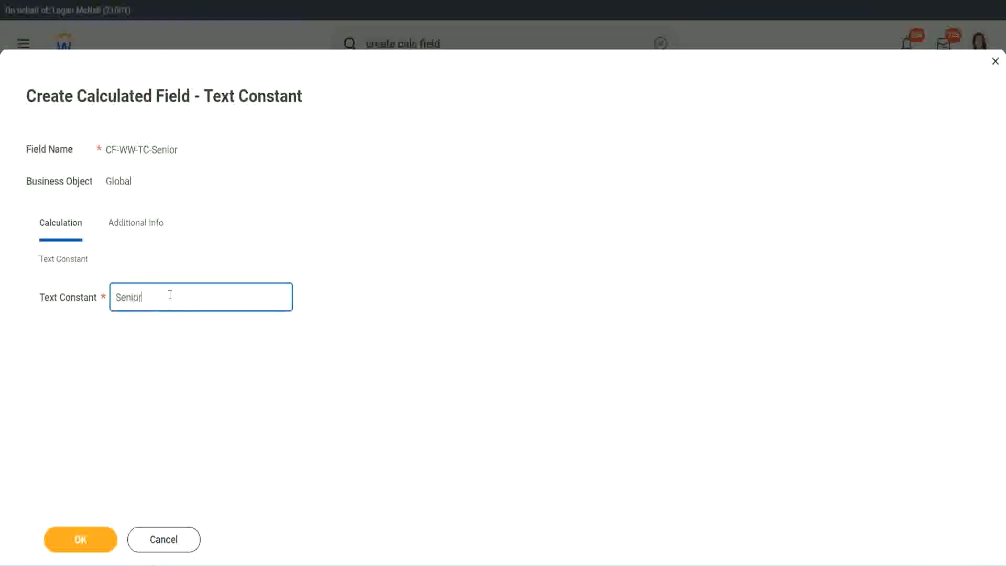
left_click(100, 548)
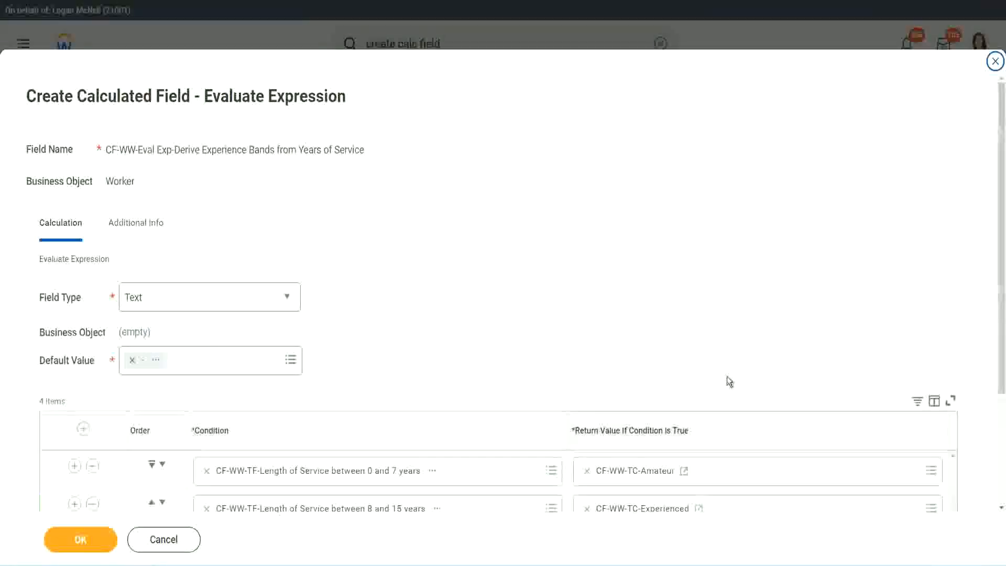
Start a new calculated field for the greater than 31 years return value, reusing the CF-WW-TC-Senior text to name it CF-WW-TC-Legend
scroll(708, 419, "down", 3)
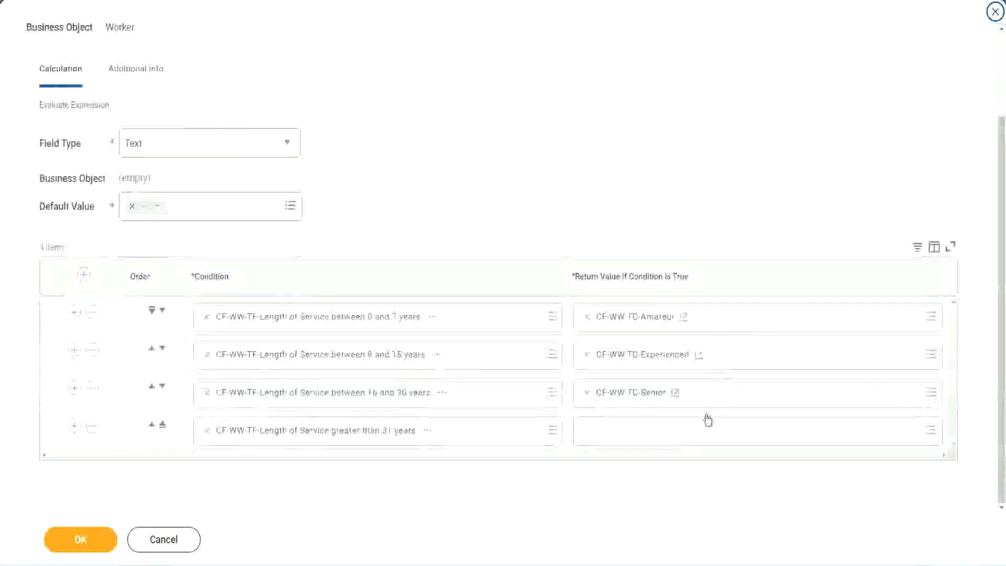
right_click(612, 398)
left_click(634, 454)
left_click(613, 438)
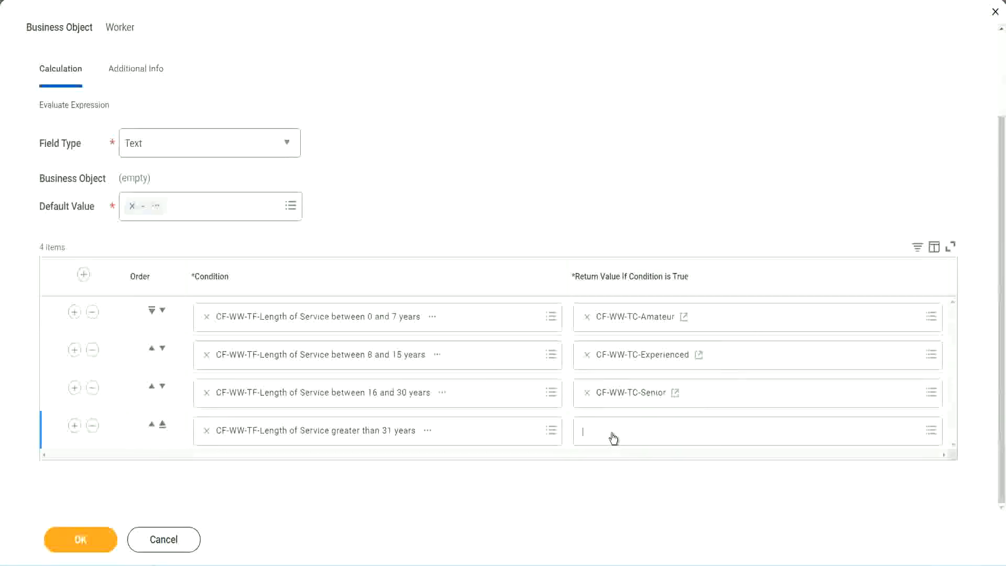
left_click(622, 407)
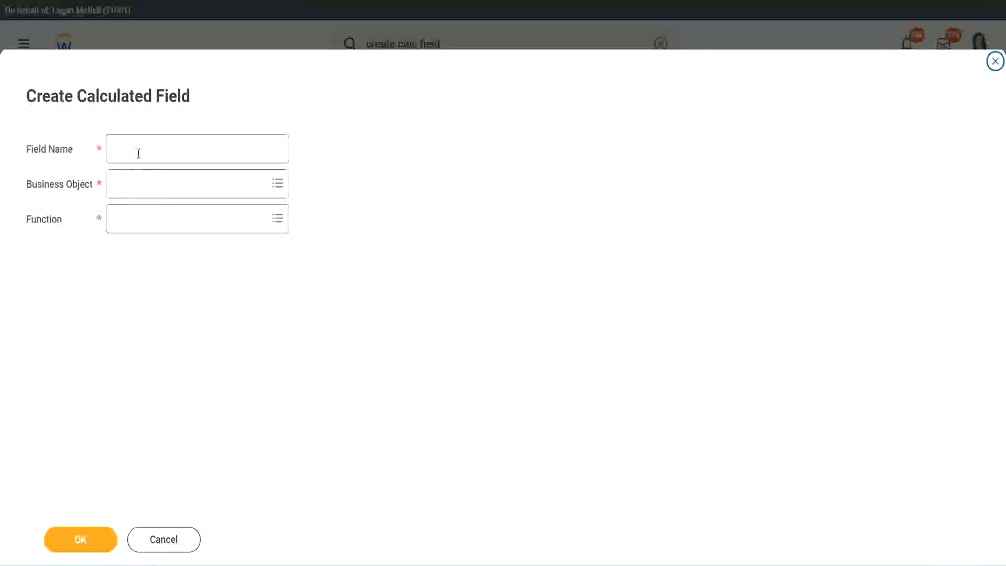
left_click(140, 152)
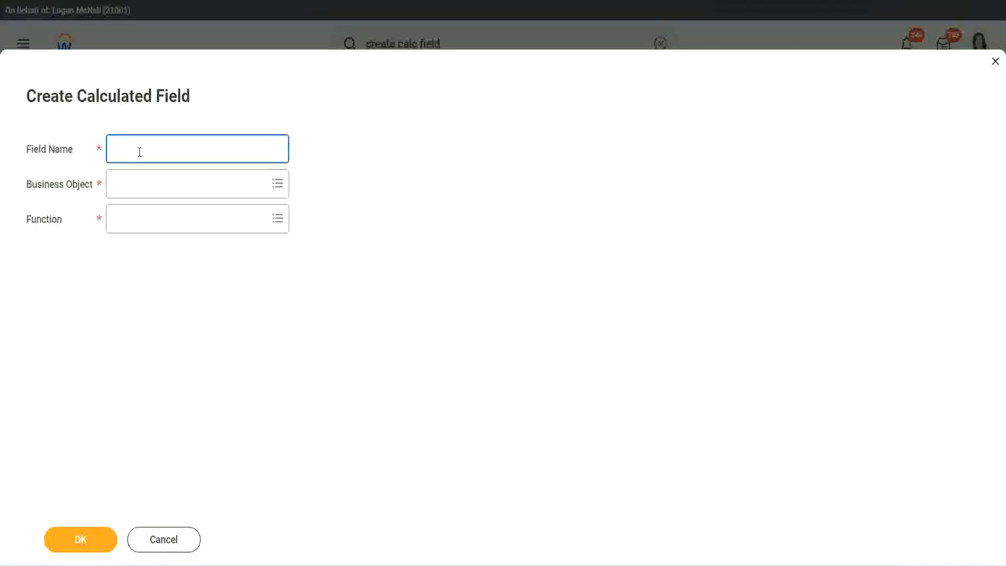
type("CF-WW-TC-Senior")
double_click(171, 150)
type("Legend")
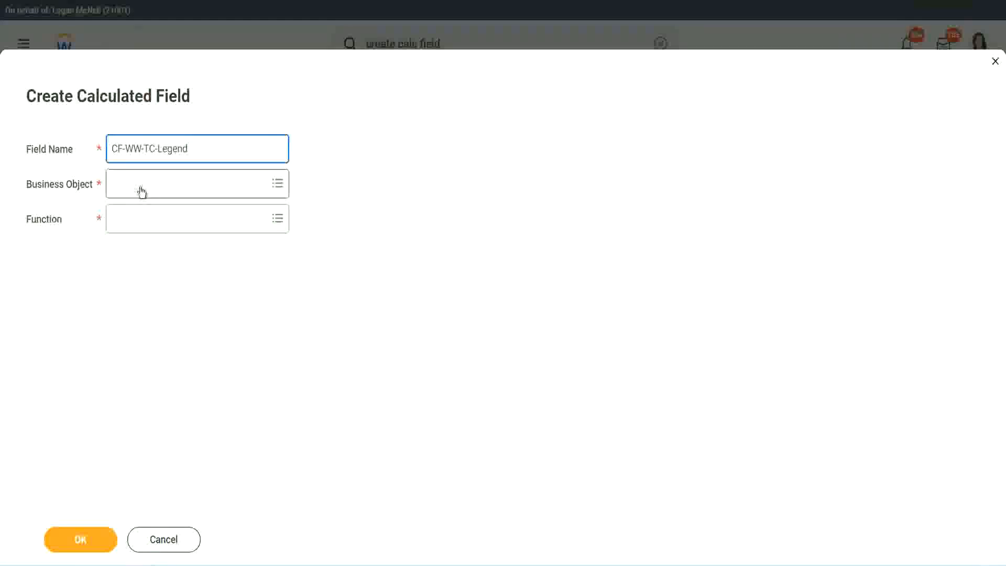
Give the CF-WW-TC-Legend field the business object Global and the function Text Constant, and continue to its definition
left_click(141, 191)
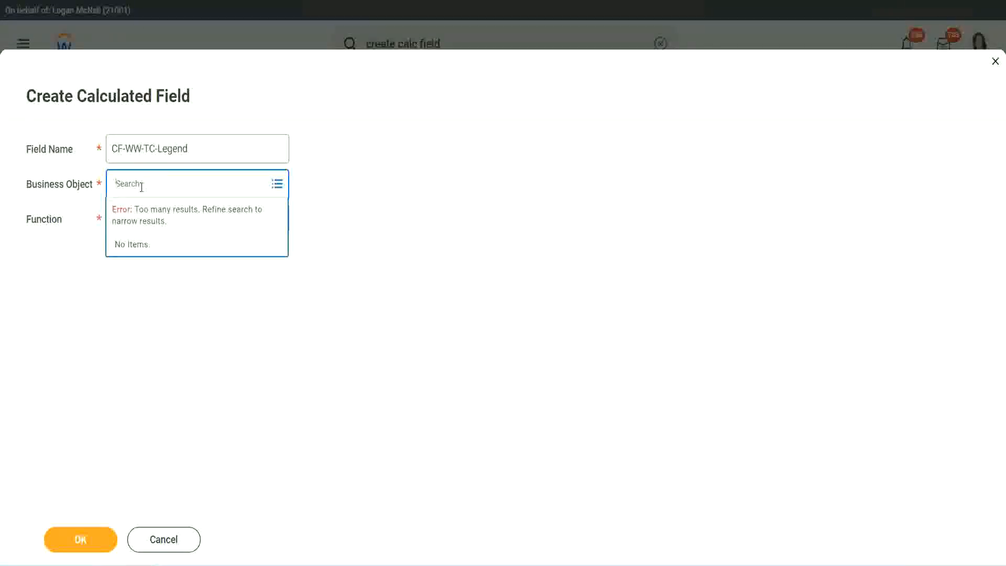
type("Glo")
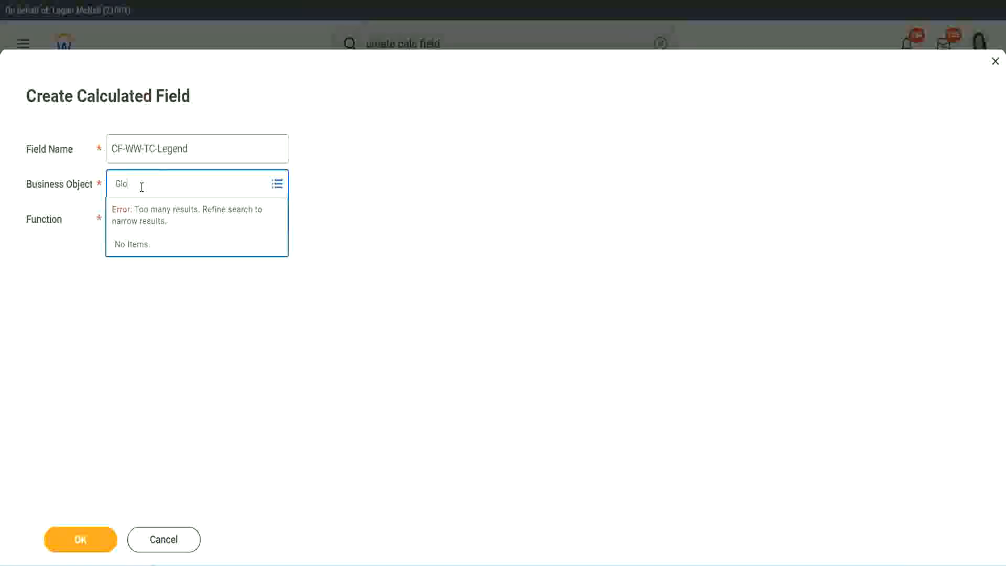
type("bal")
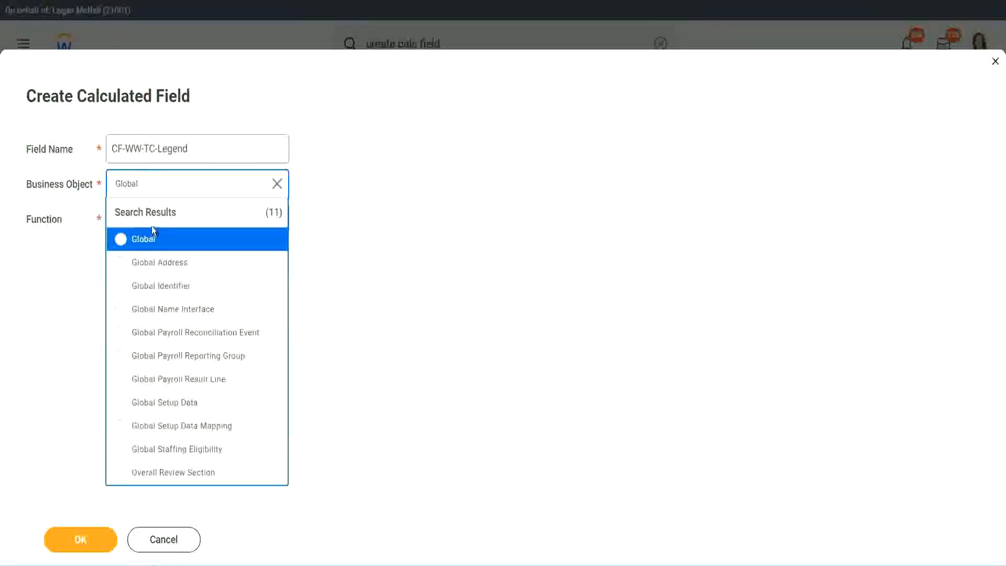
left_click(150, 240)
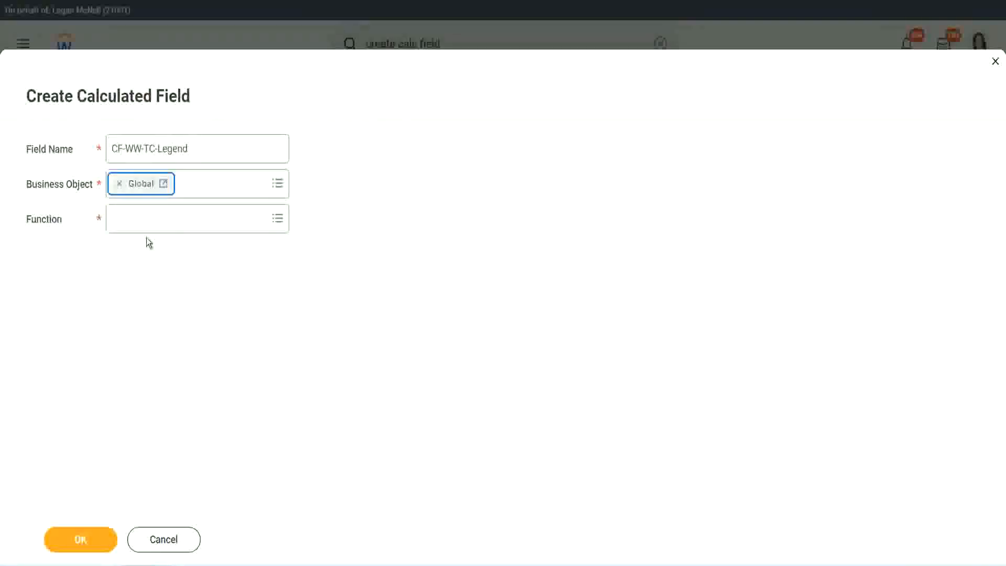
left_click(145, 217)
type("tc")
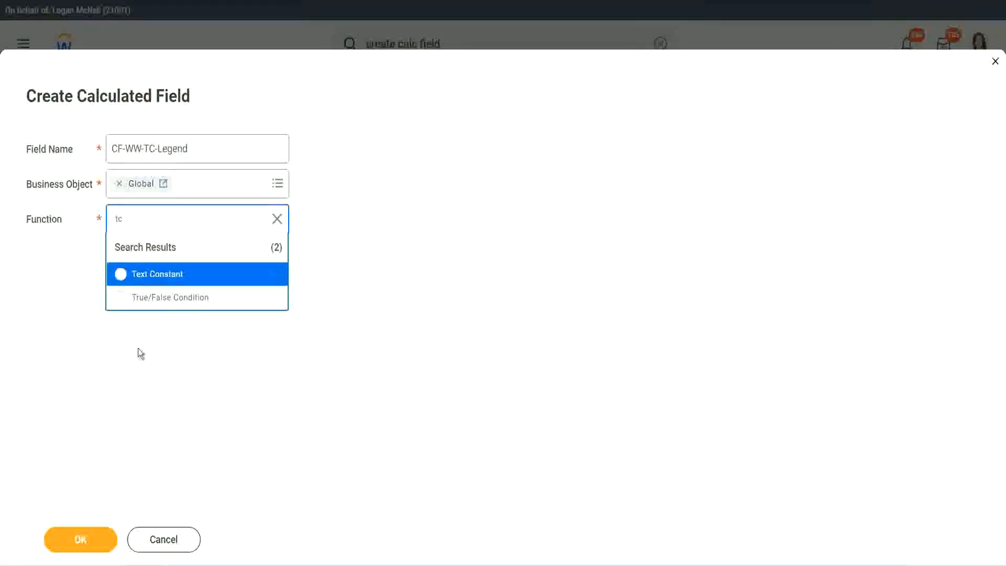
left_click(196, 277)
left_click(75, 542)
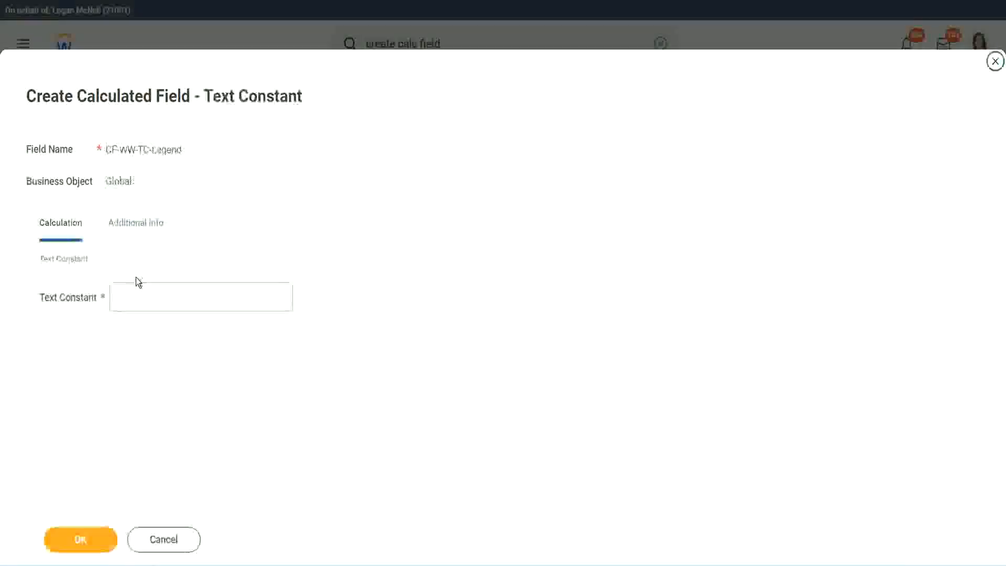
Set the text constant to Legend and save the field as the fourth condition's return value
left_click(130, 298)
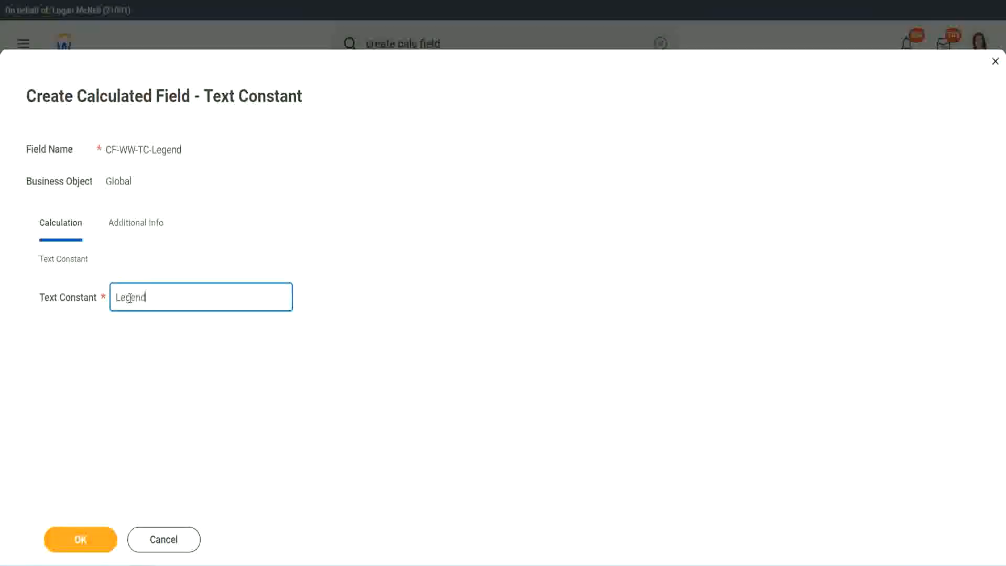
left_click(104, 539)
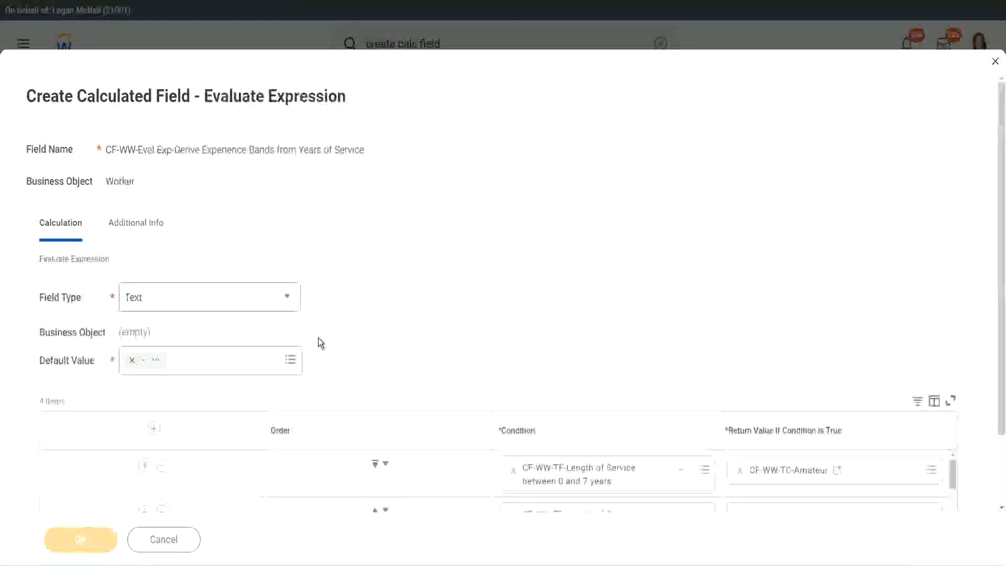
Review the field type, conditions and return values, and save the Evaluate Expression calculated field
scroll(532, 279, "down", 3)
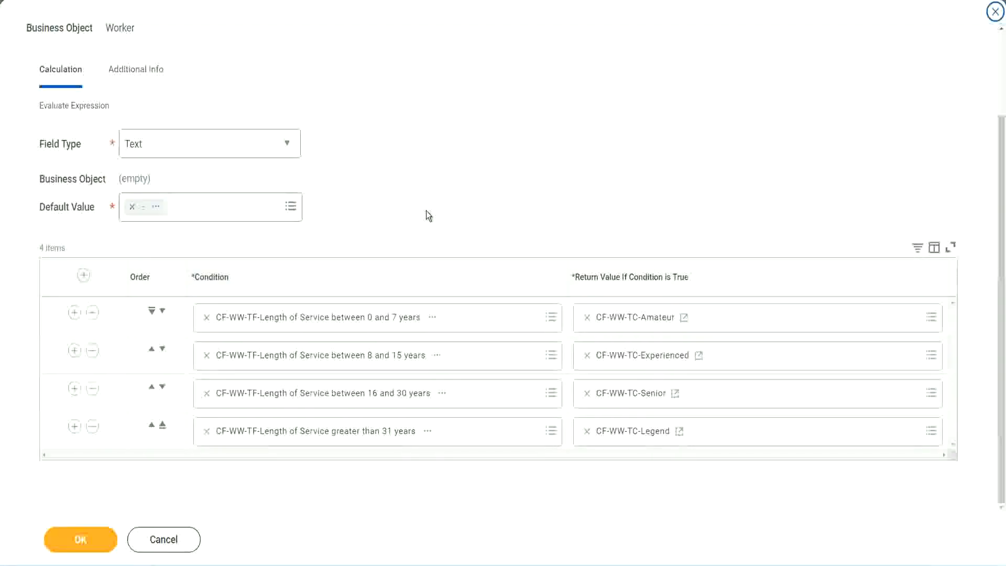
scroll(426, 211, "up", 2)
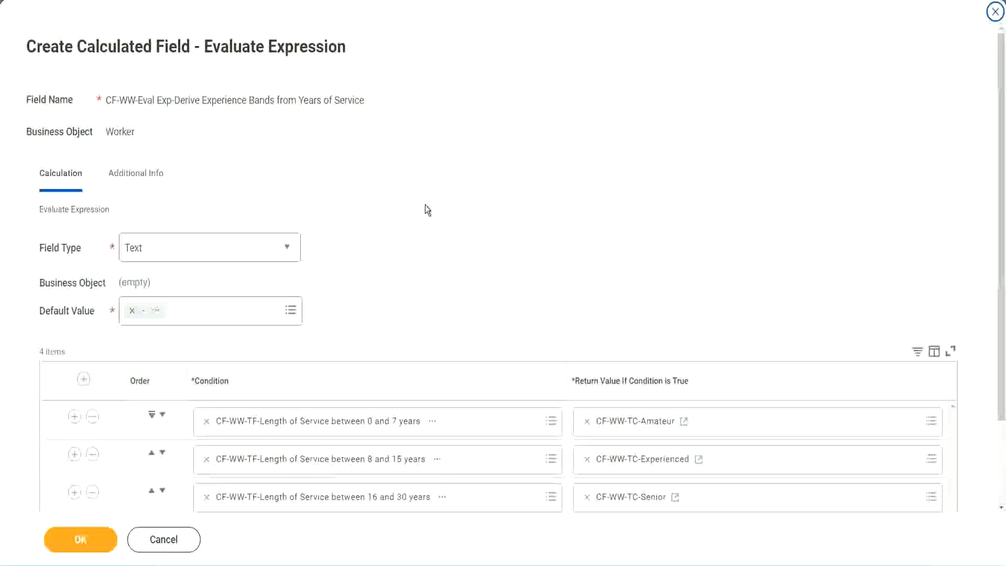
scroll(425, 205, "down", 2)
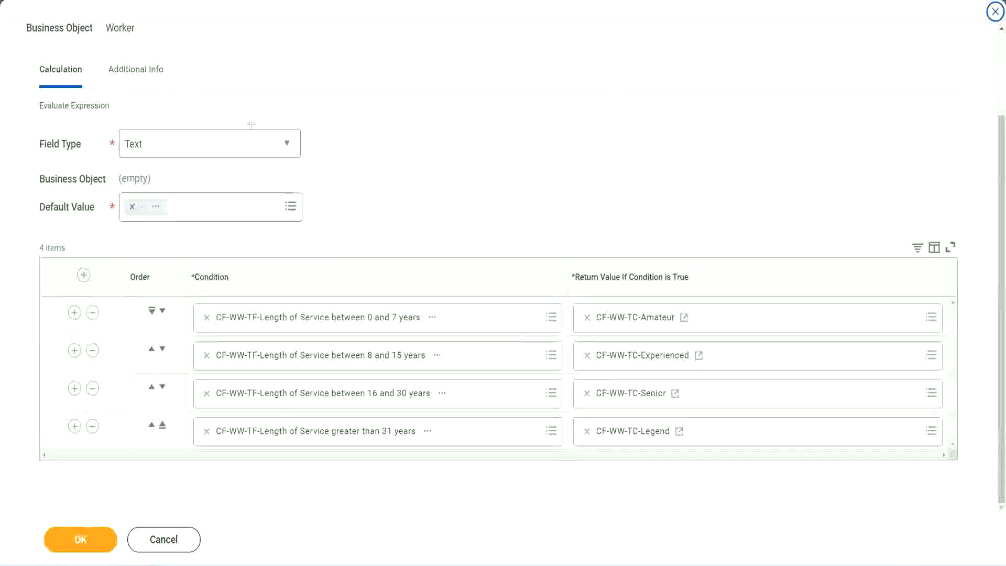
left_click_drag(644, 148, 653, 243)
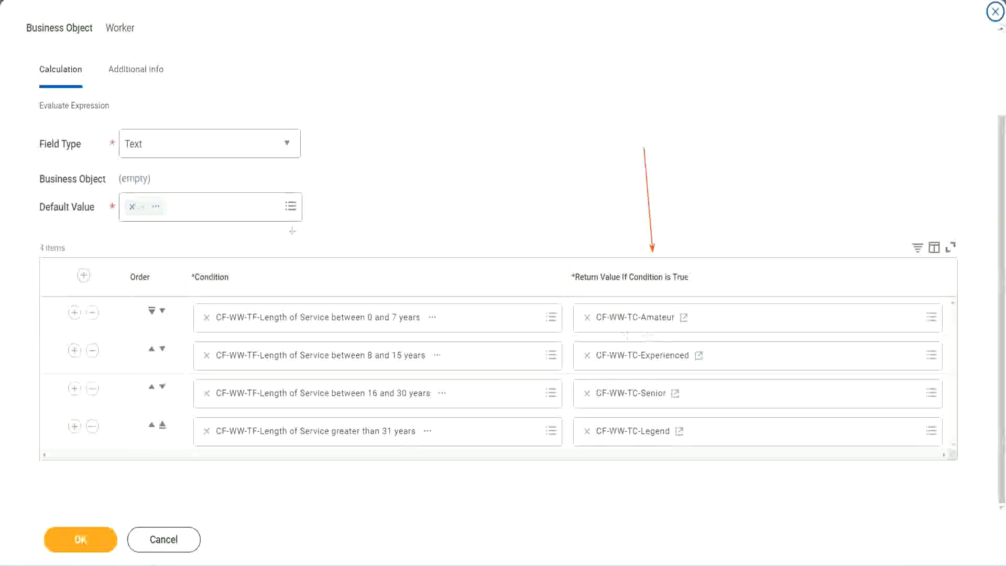
left_click_drag(124, 89, 129, 127)
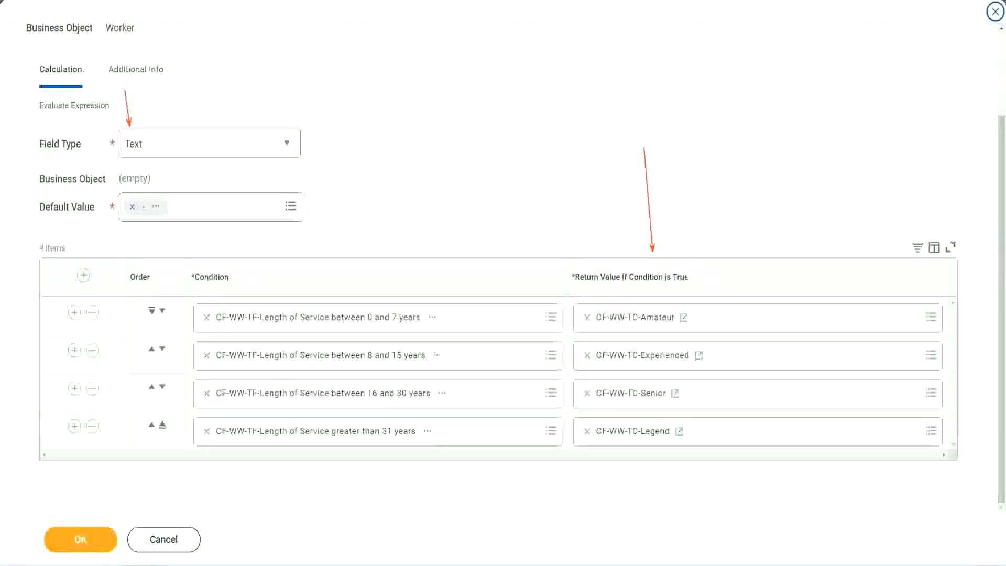
left_click(84, 539)
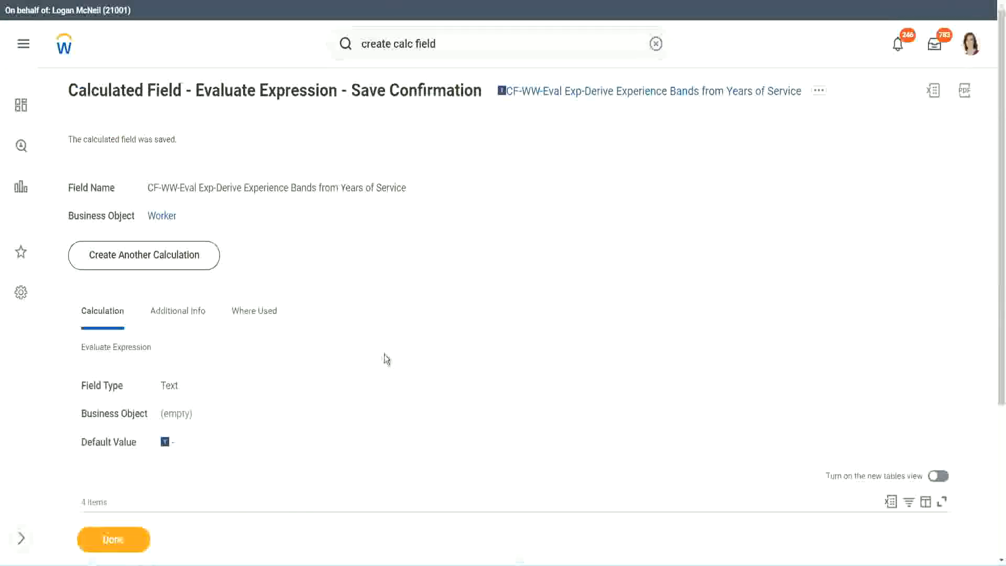
Check the saved conditions and return values, and copy the name text of the experience bands calculated field
scroll(385, 351, "down", 4)
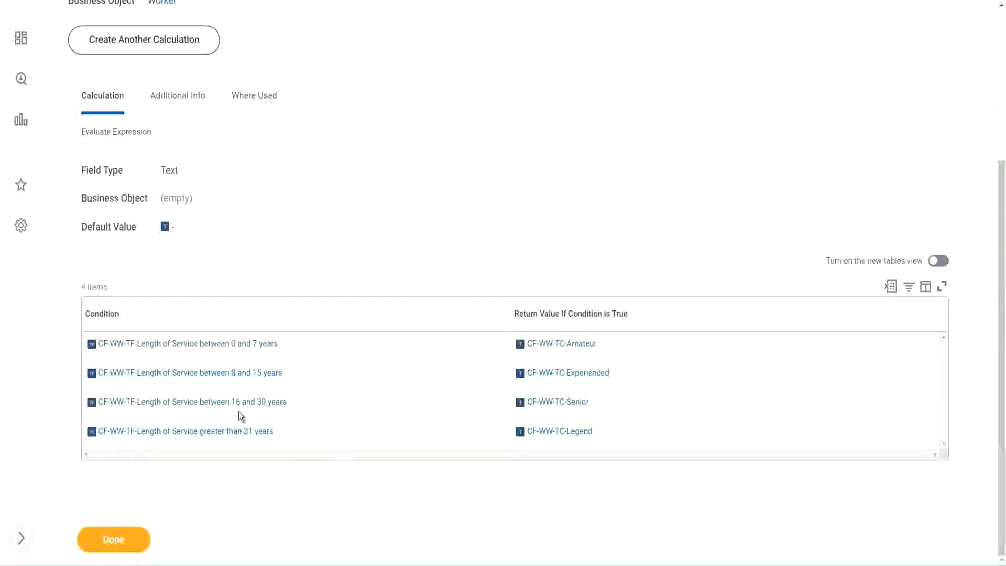
scroll(281, 312, "up", 4)
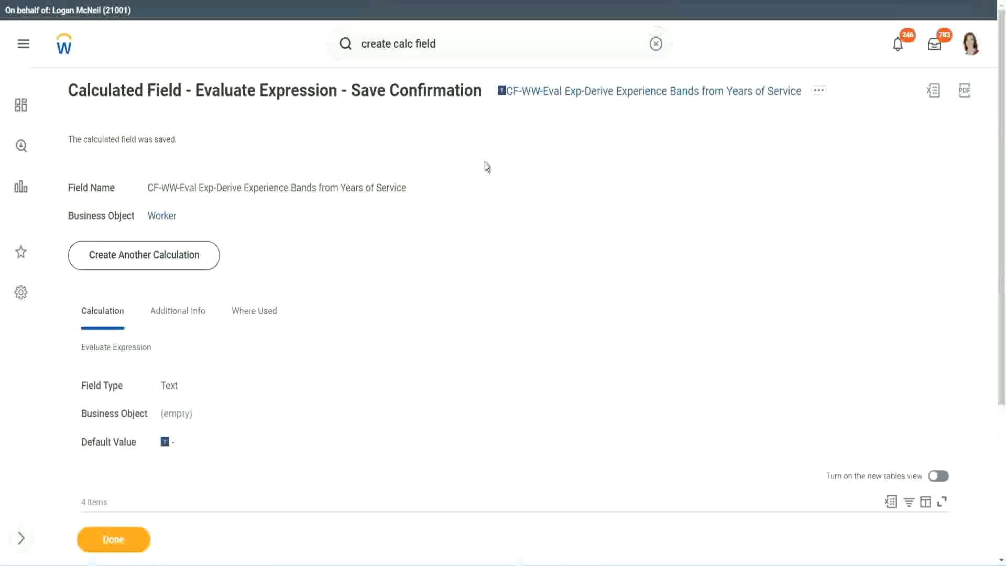
right_click(590, 95)
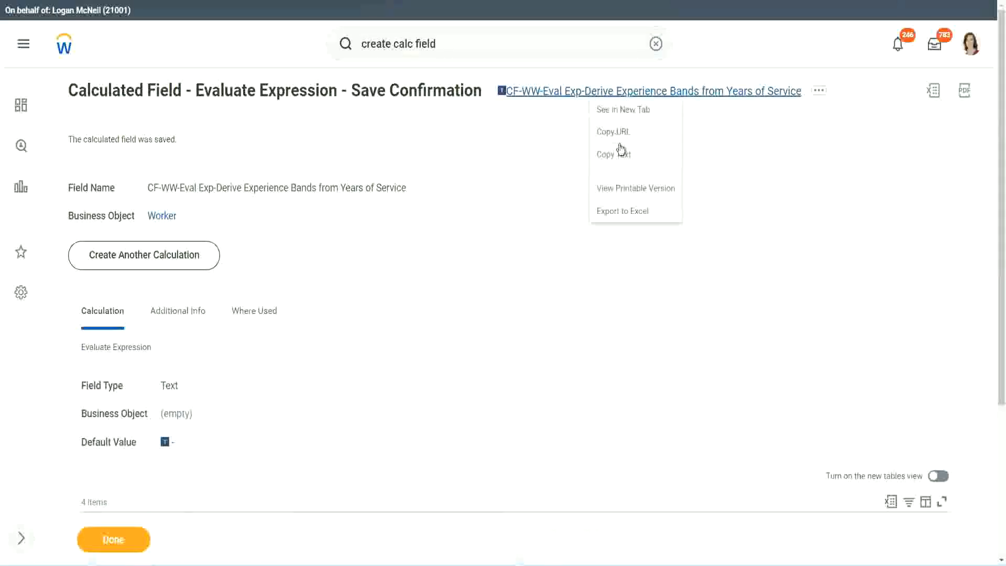
left_click(619, 160)
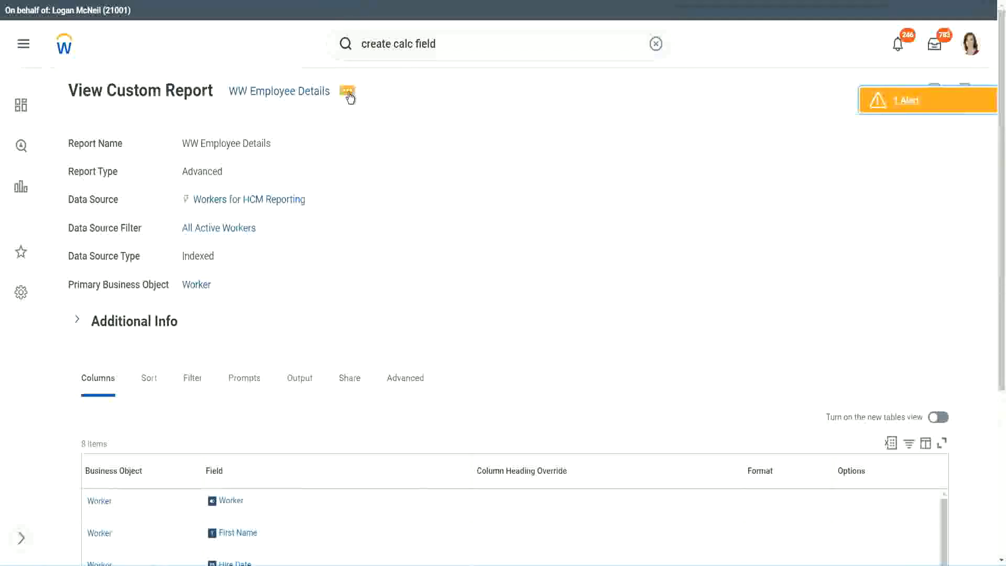
Open the WW Employee Details custom report for editing at its column definitions
left_click(349, 97)
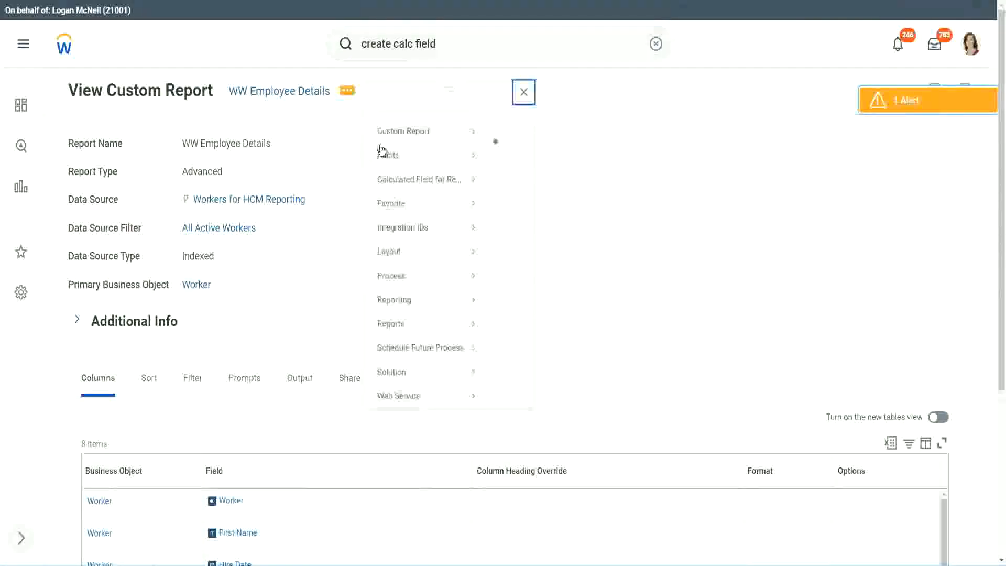
mouse_move(408, 150)
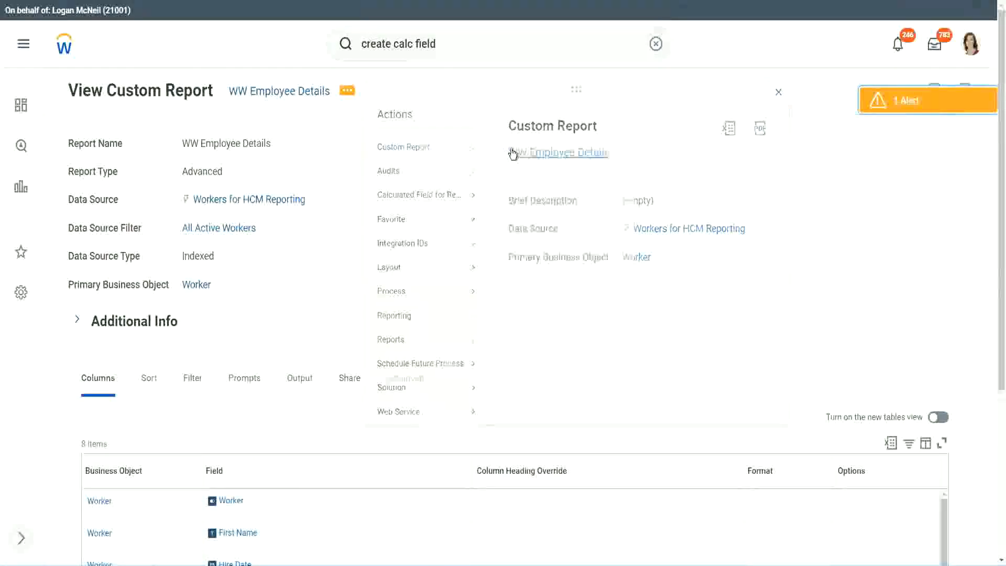
left_click(513, 154)
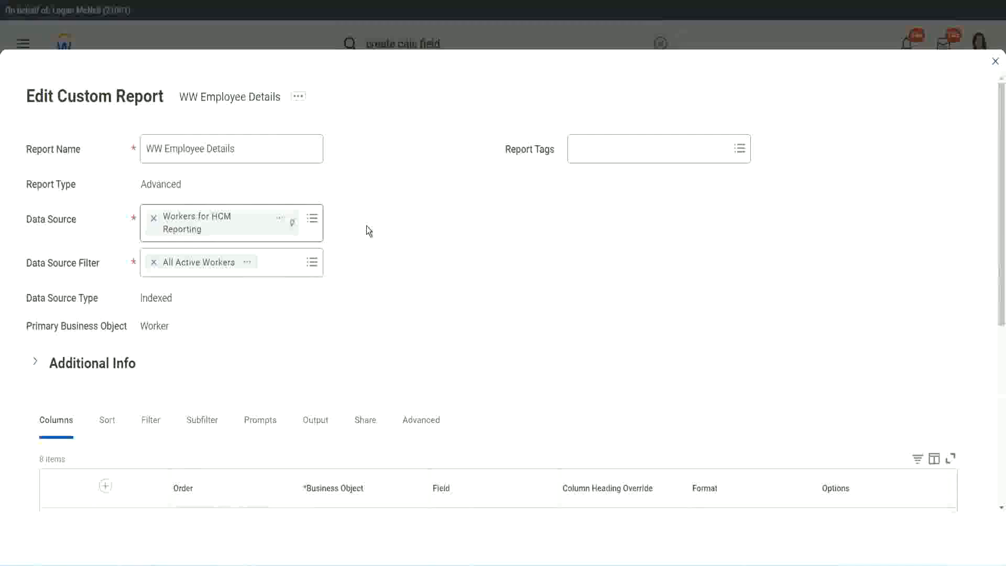
scroll(366, 225, "down", 4)
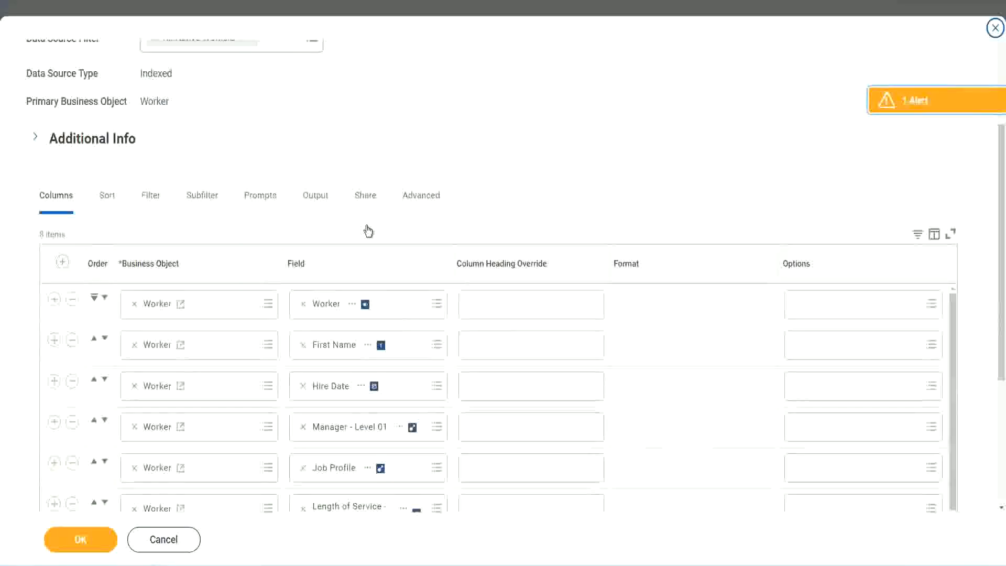
Add a Worker column as the last row of the report columns and remove the substring-based Years of Service column
scroll(367, 230, "down", 2)
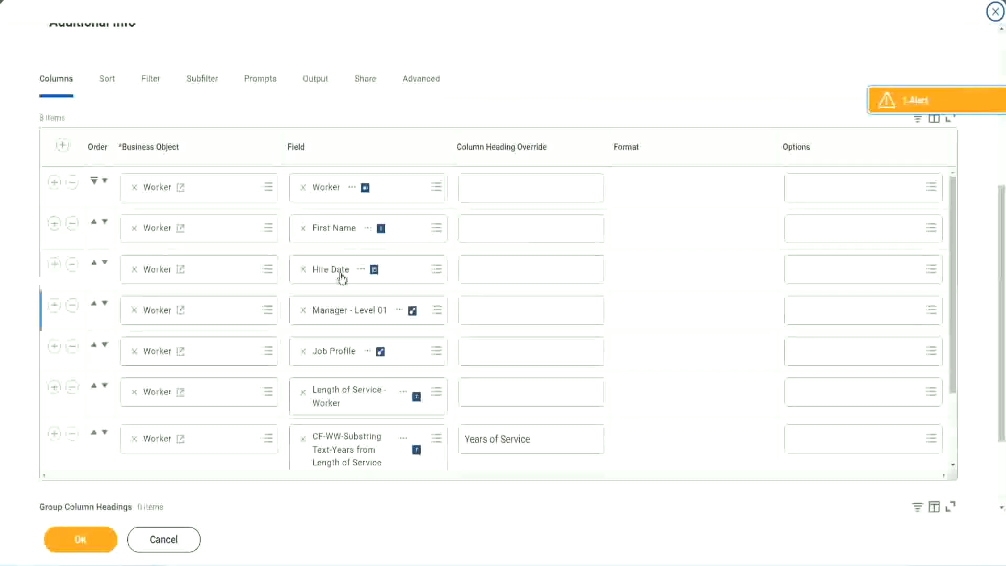
left_click(54, 435)
scroll(355, 304, "down", 1)
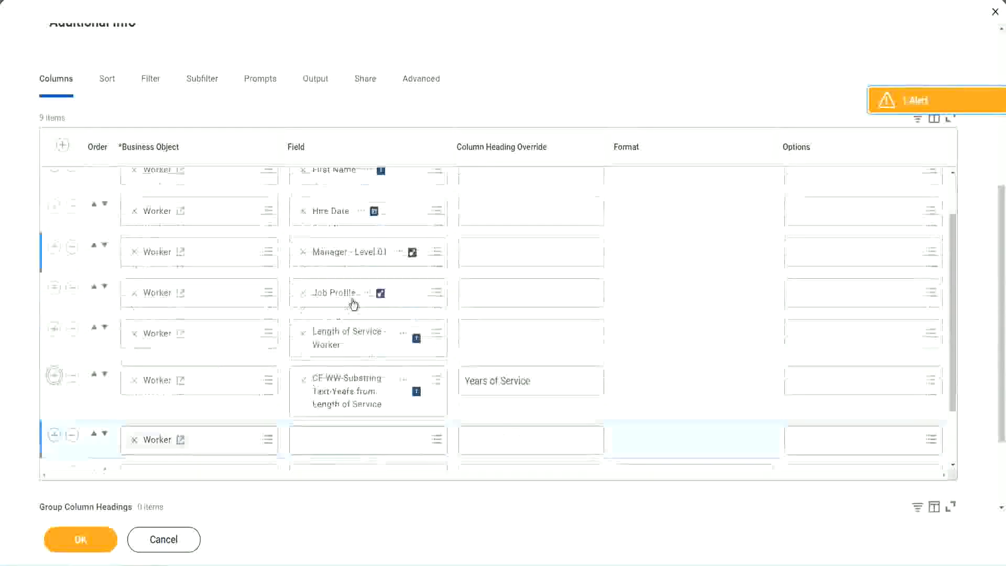
scroll(367, 315, "down", 3)
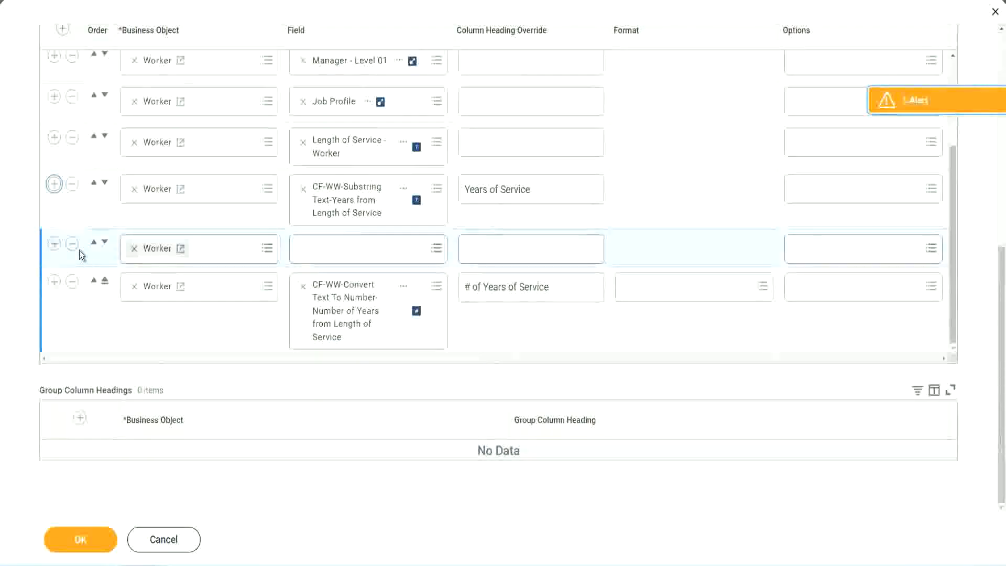
left_click(105, 243)
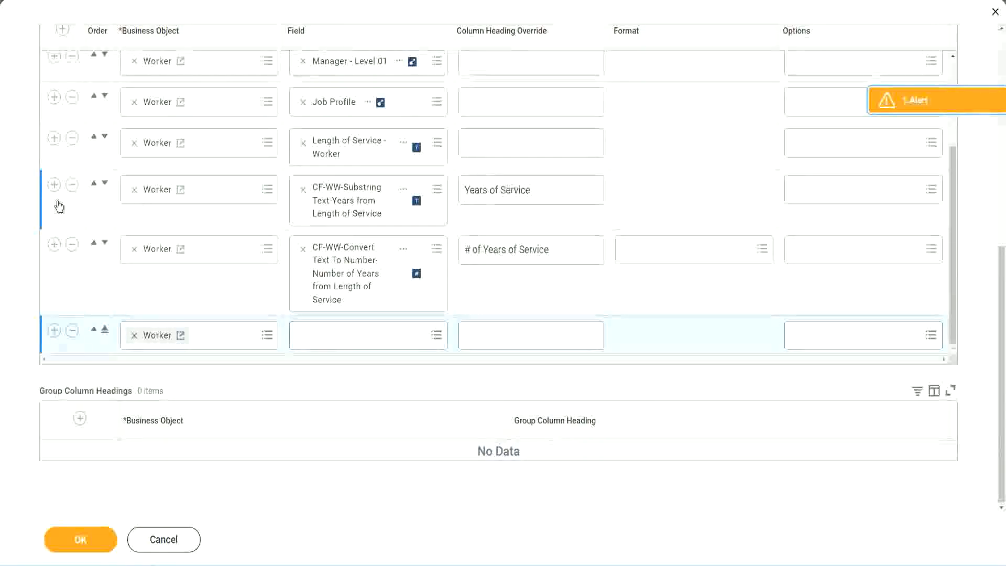
left_click(72, 186)
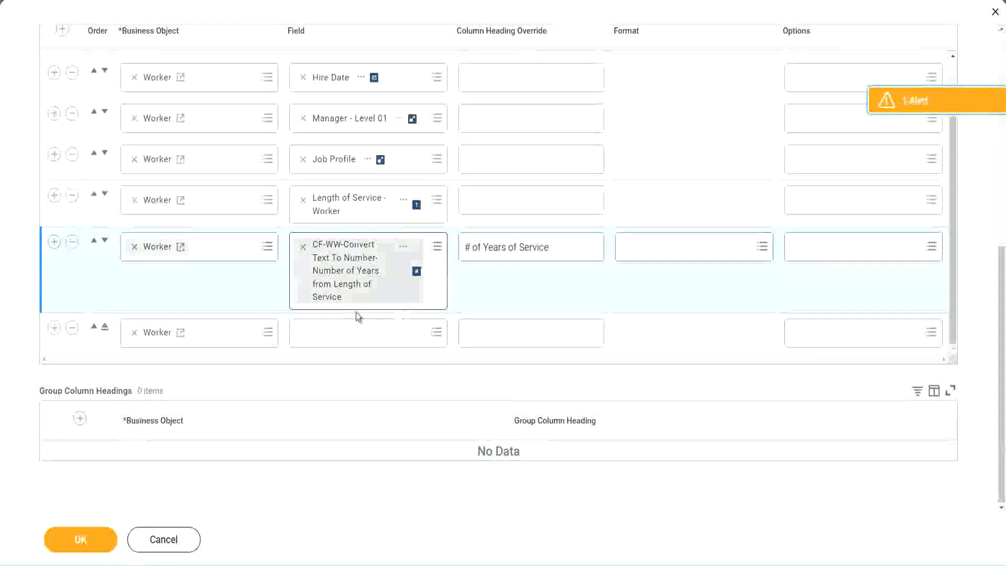
Set the new column's field to CF-WW-Eval Exp-Derive Experience Bands from Years of Service, override its heading with Experience Bands, and save the report
left_click(329, 337)
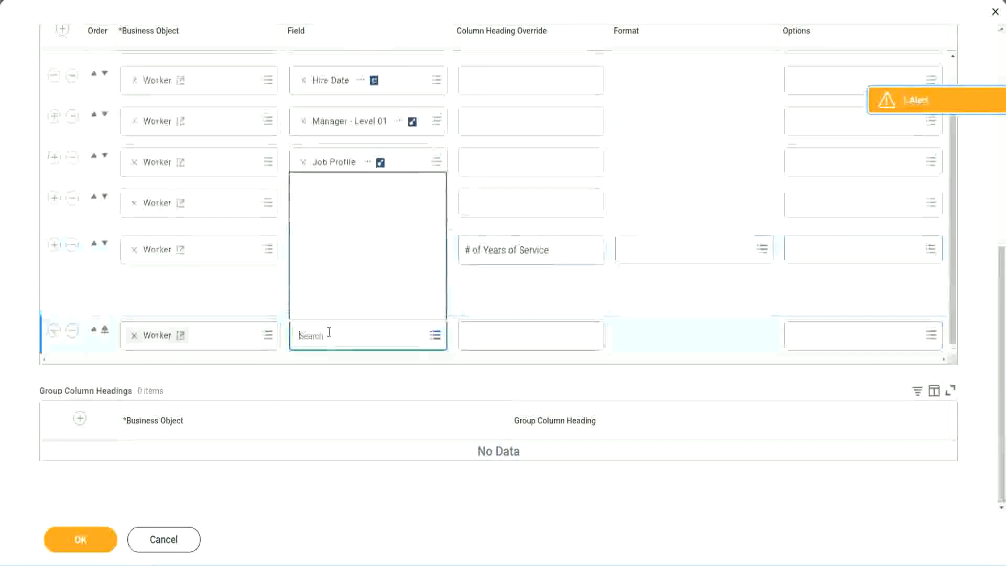
key("ctrl+v")
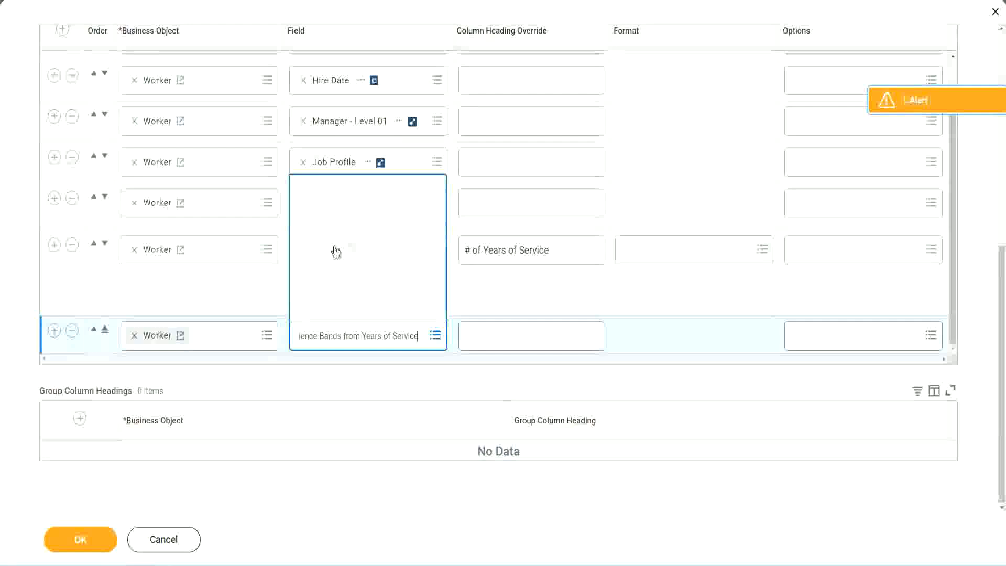
left_click(513, 301)
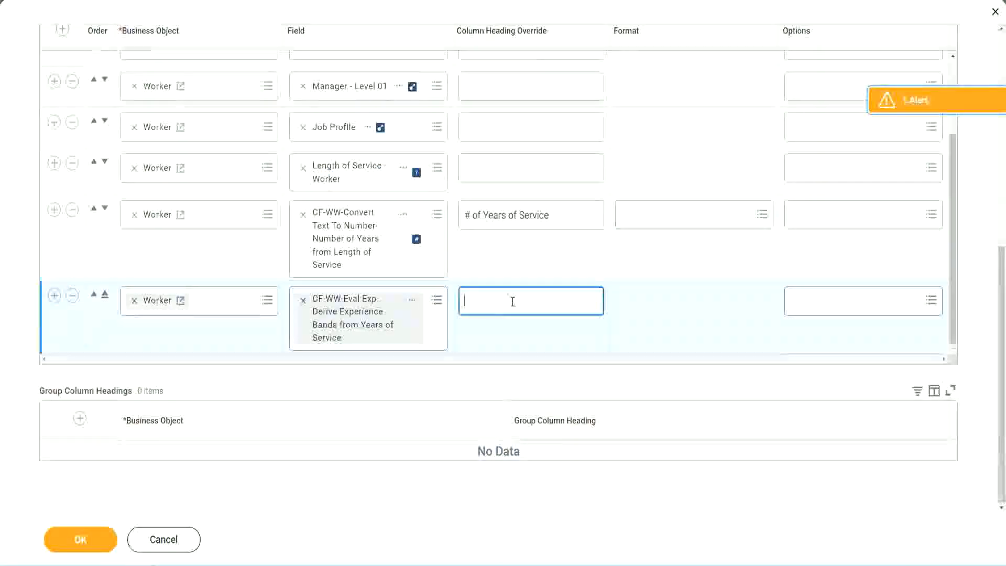
type("Experience B")
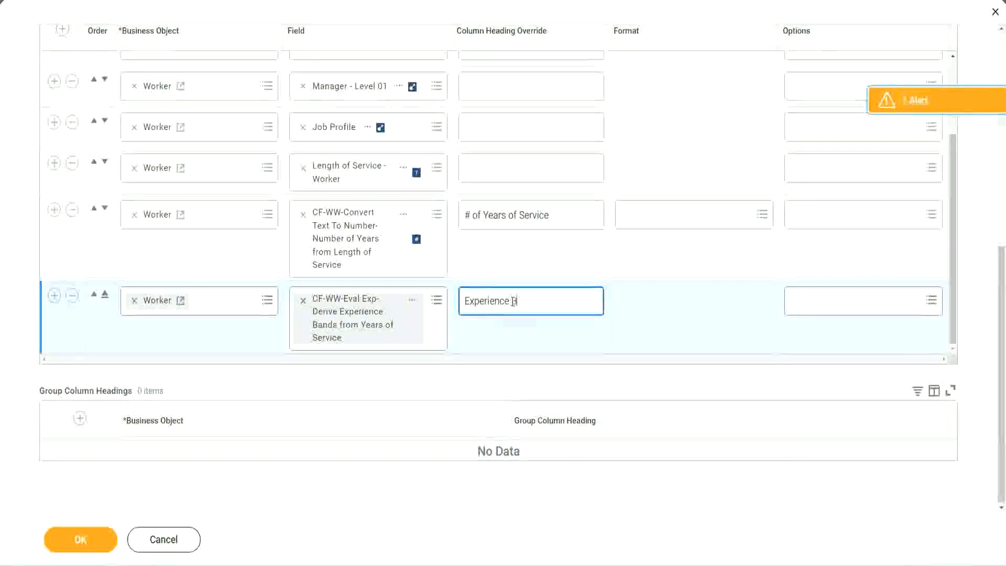
type("ands")
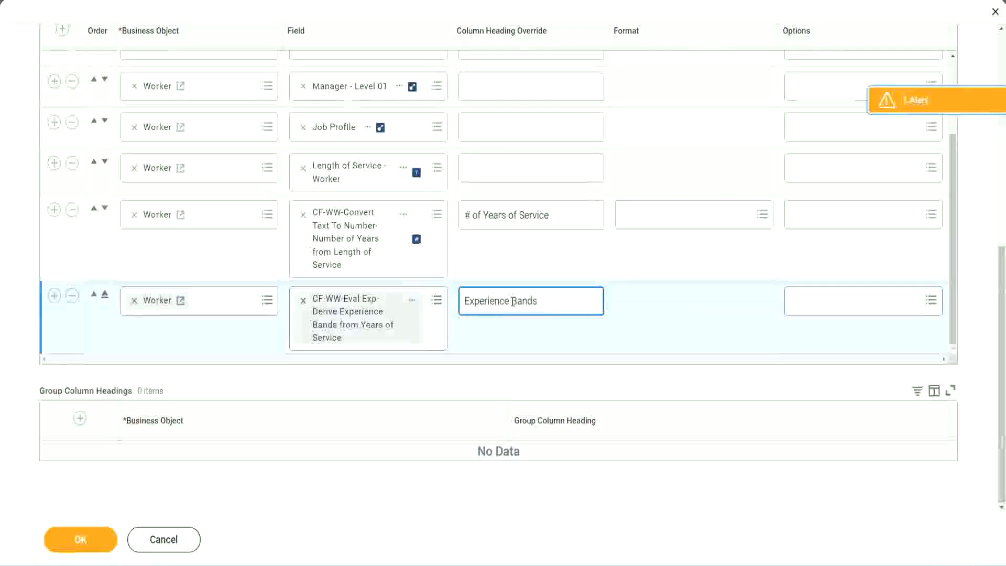
left_click(97, 542)
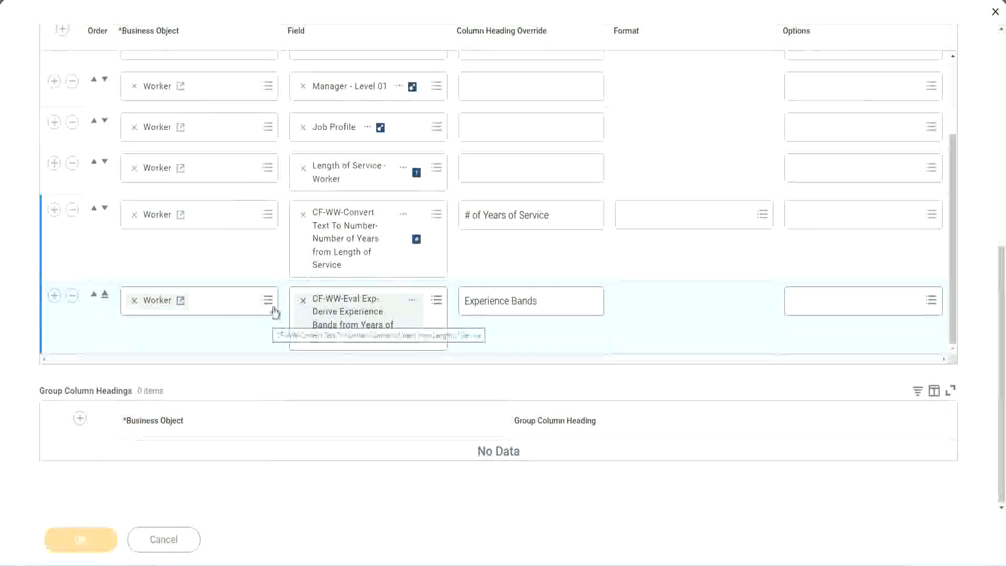
Run the WW Employee Details report with blank prompts and compare the years of service with the experience bands
scroll(292, 377, "down", 5)
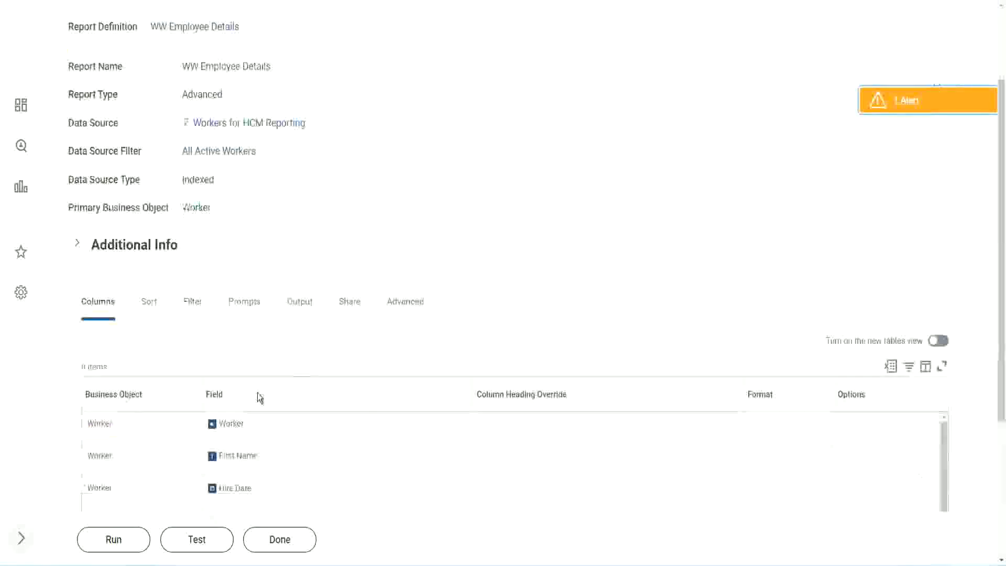
left_click(113, 539)
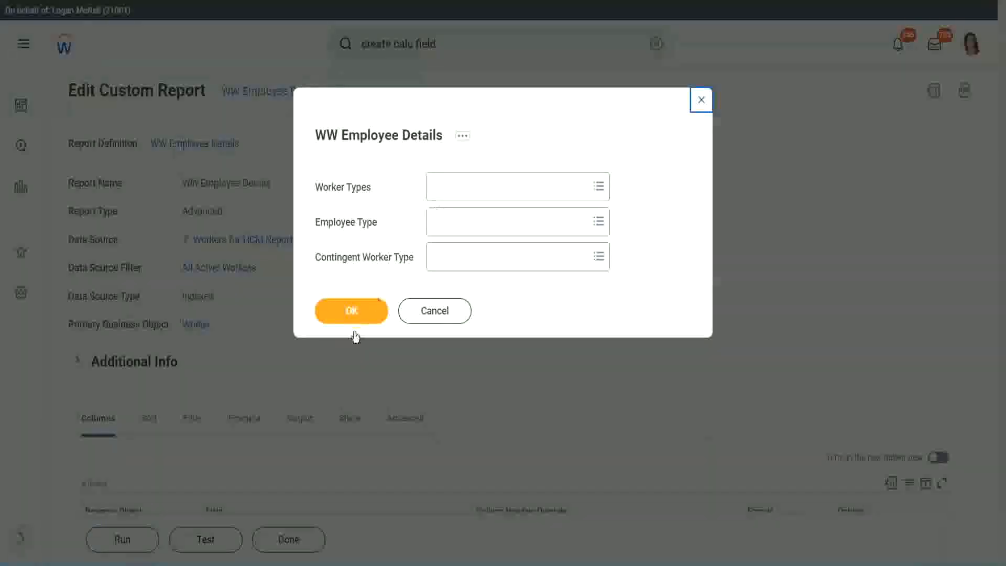
left_click(370, 304)
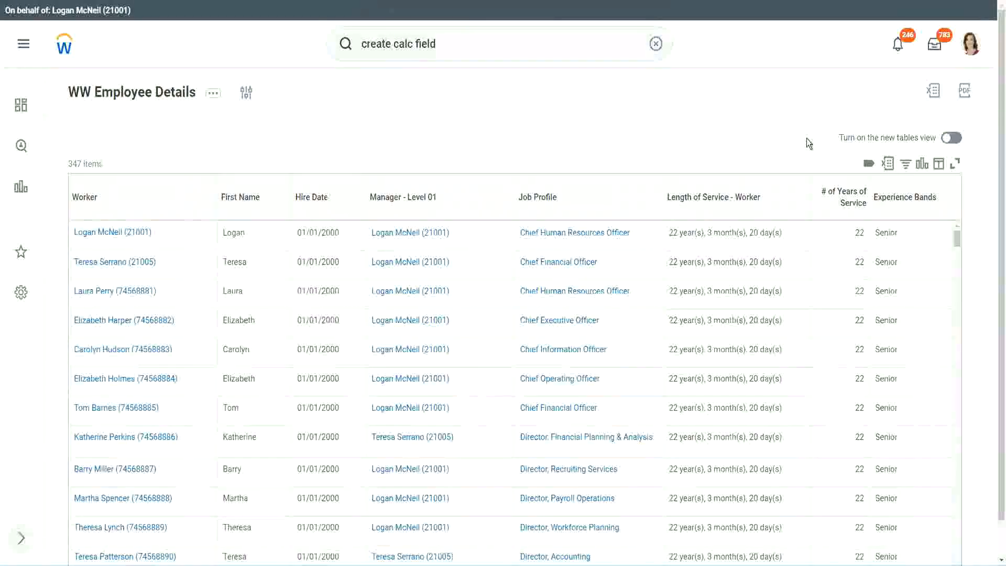
scroll(807, 138, "down", 1)
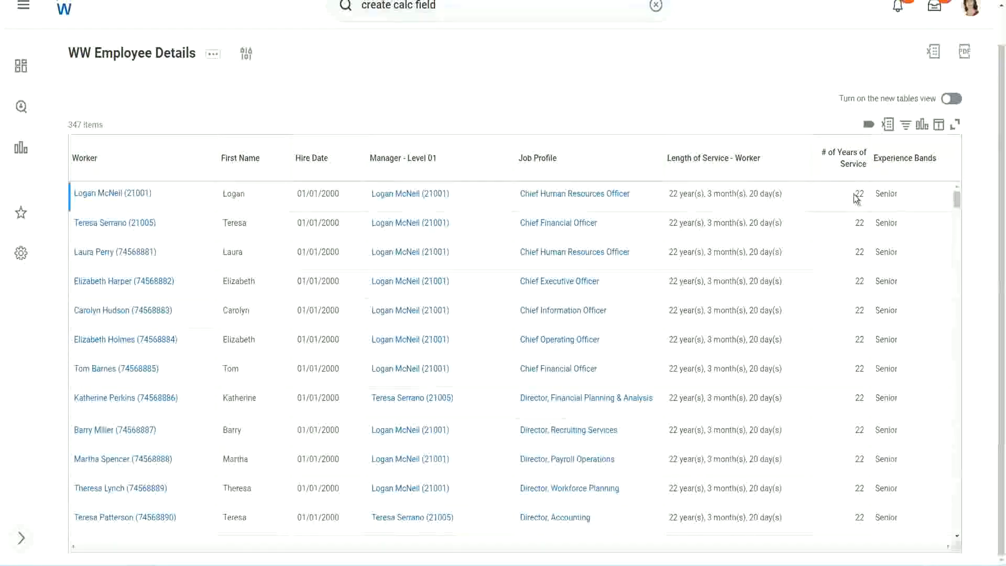
left_click_drag(854, 195, 865, 192)
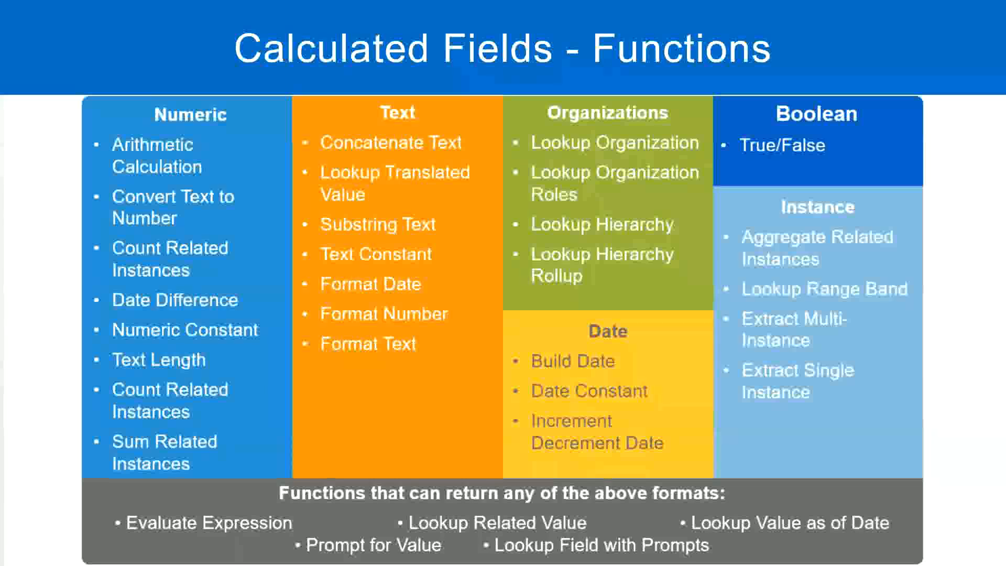
Switch to Notepad++ and check the experience band defined for 16 - 30 years
key("alt+Tab")
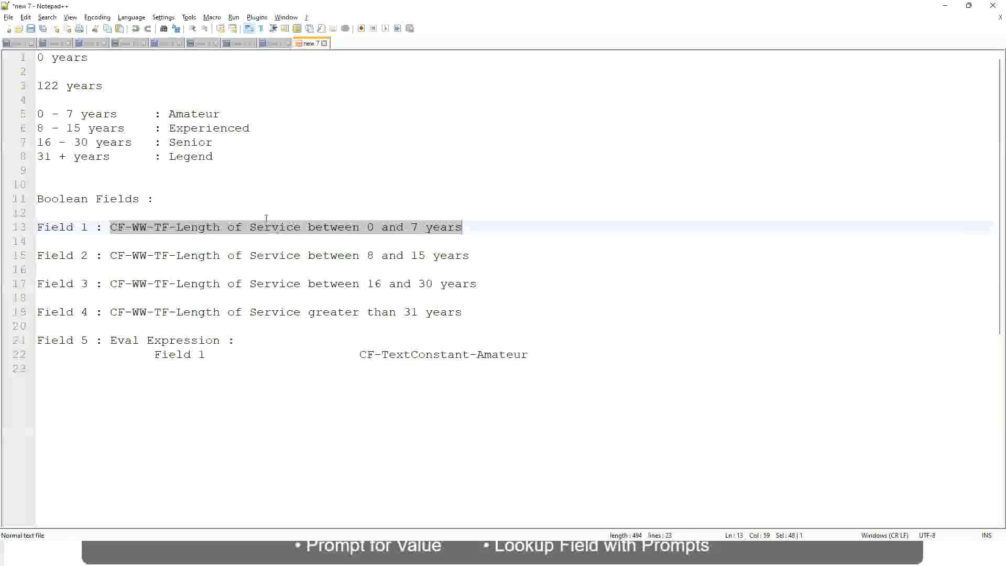
left_click(173, 184)
left_click(174, 142)
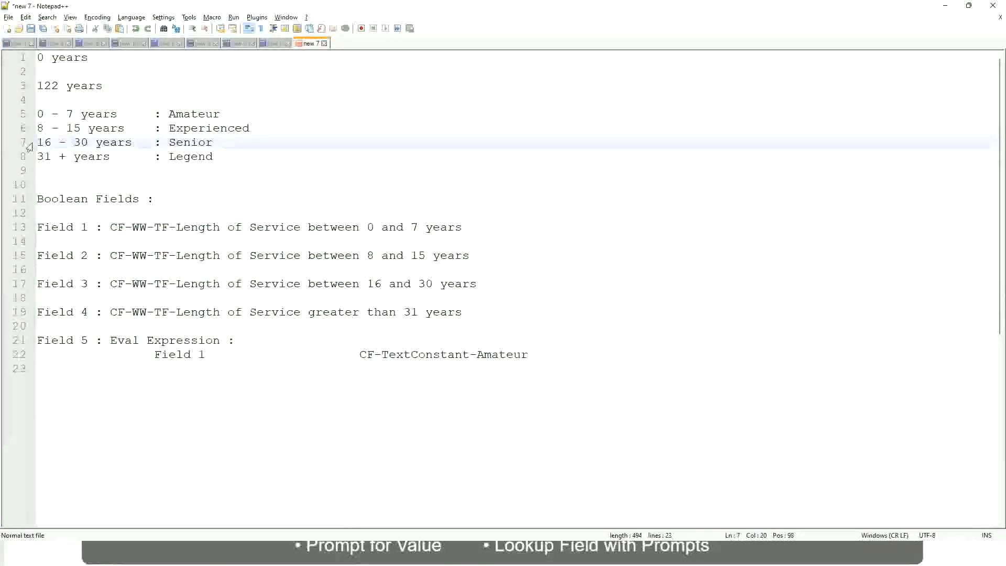
left_click_drag(37, 142, 95, 145)
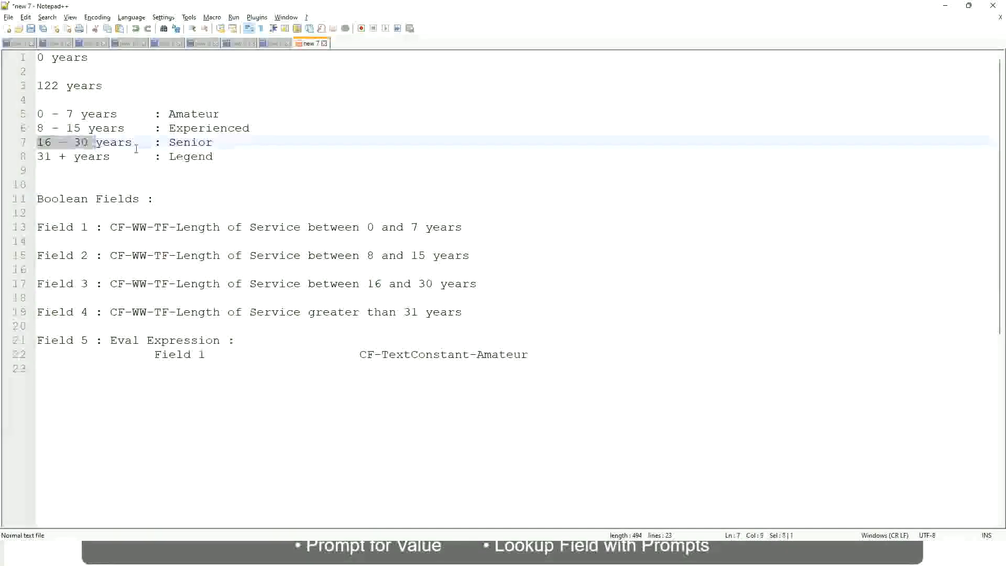
double_click(186, 142)
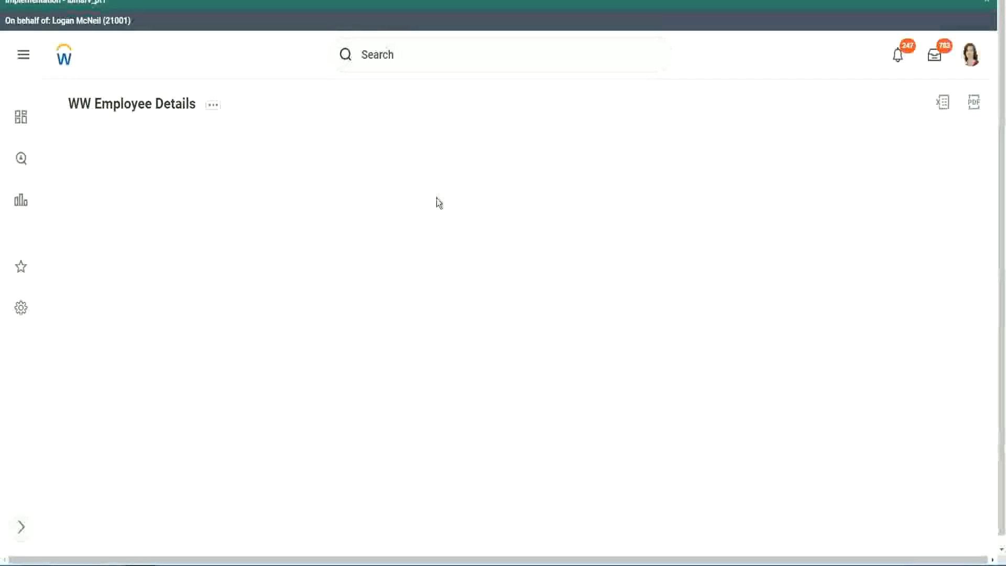
Return to the Workday report output and look through the worker rows for different experience bands
scroll(868, 317, "down", 2)
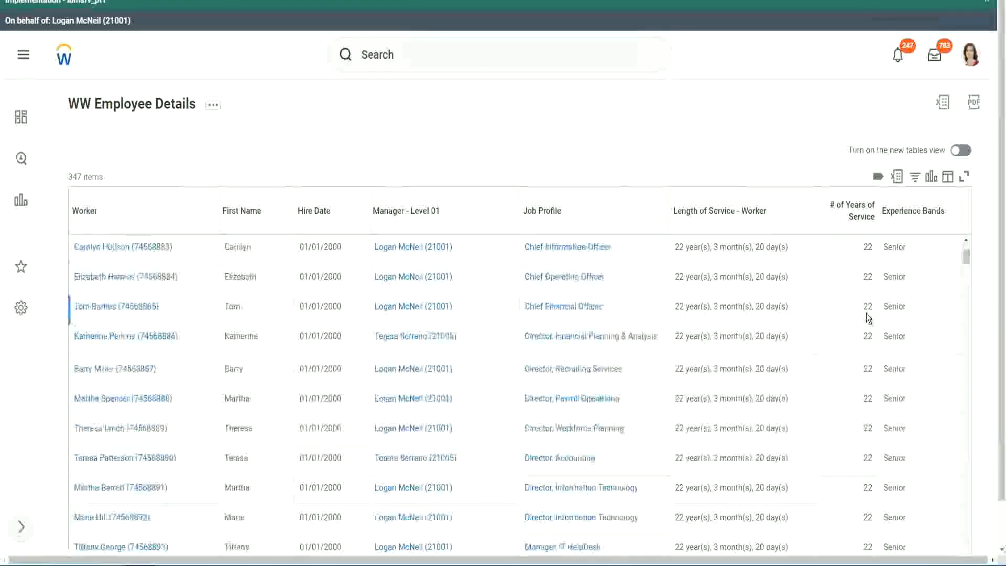
scroll(870, 318, "down", 5)
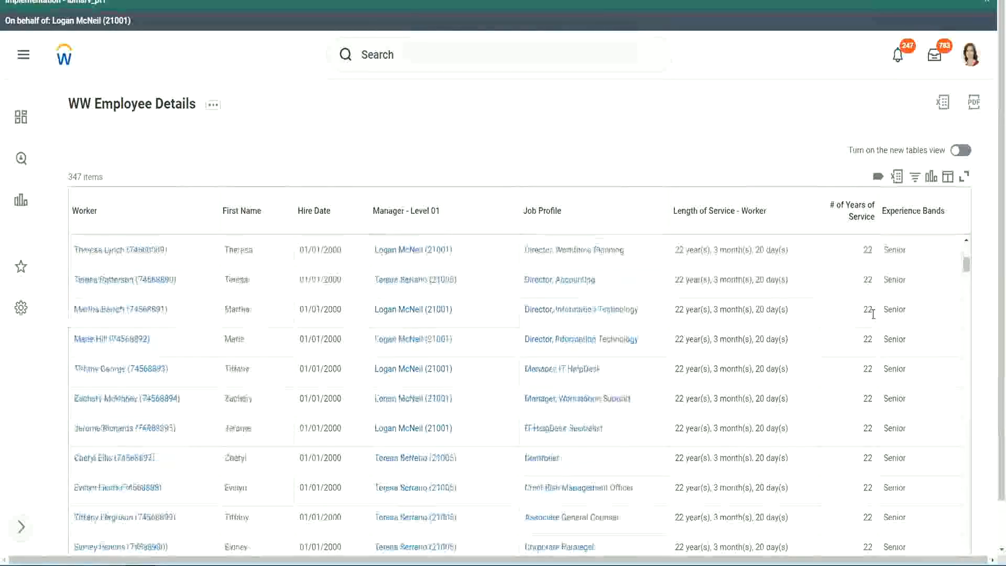
scroll(877, 346, "down", 5)
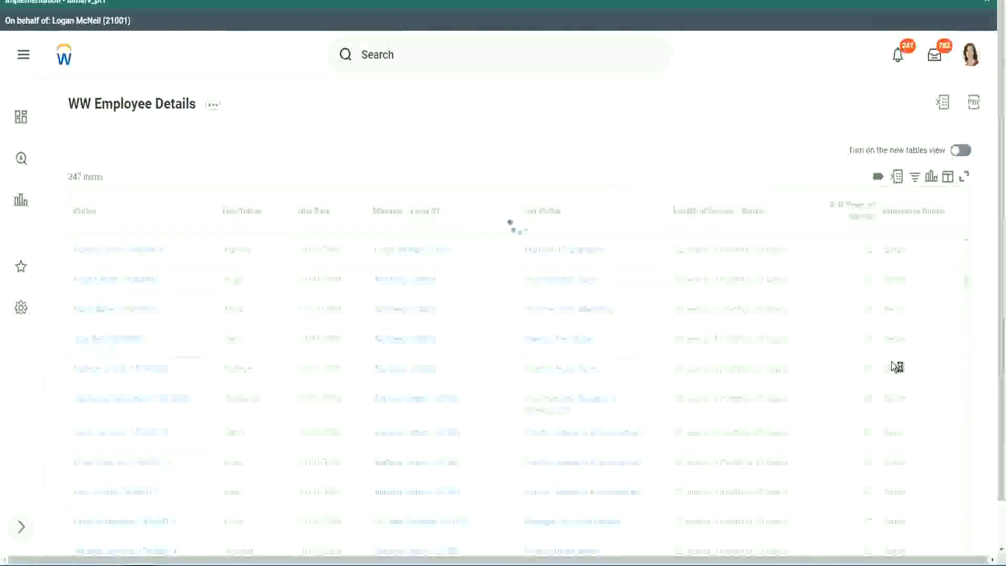
scroll(892, 361, "down", 1)
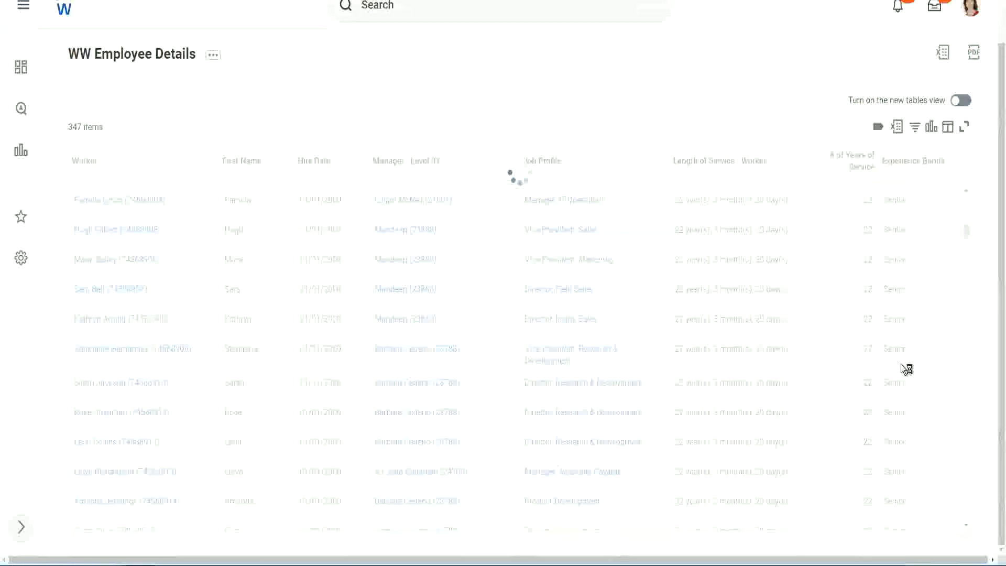
scroll(932, 295, "down", 5)
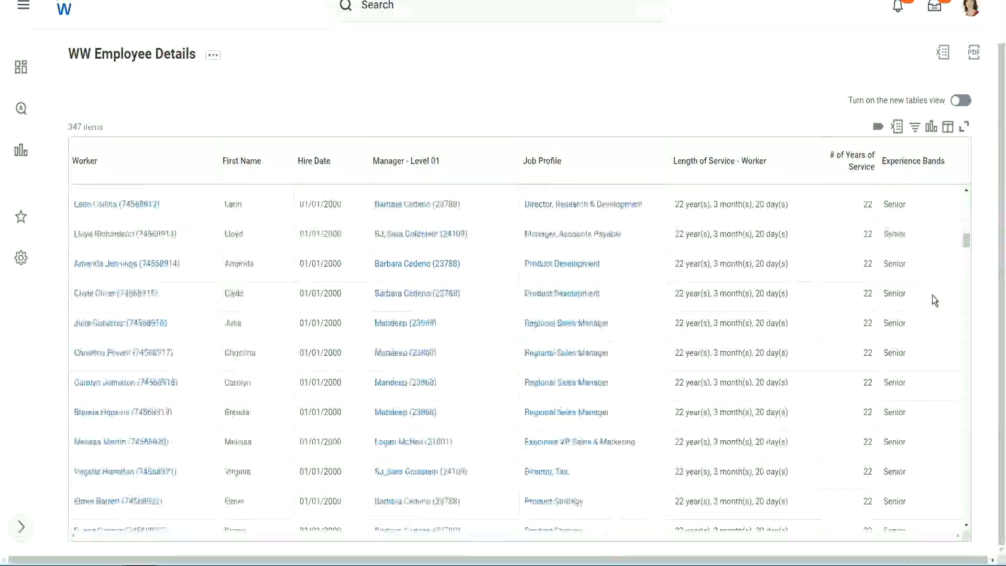
scroll(932, 296, "down", 3)
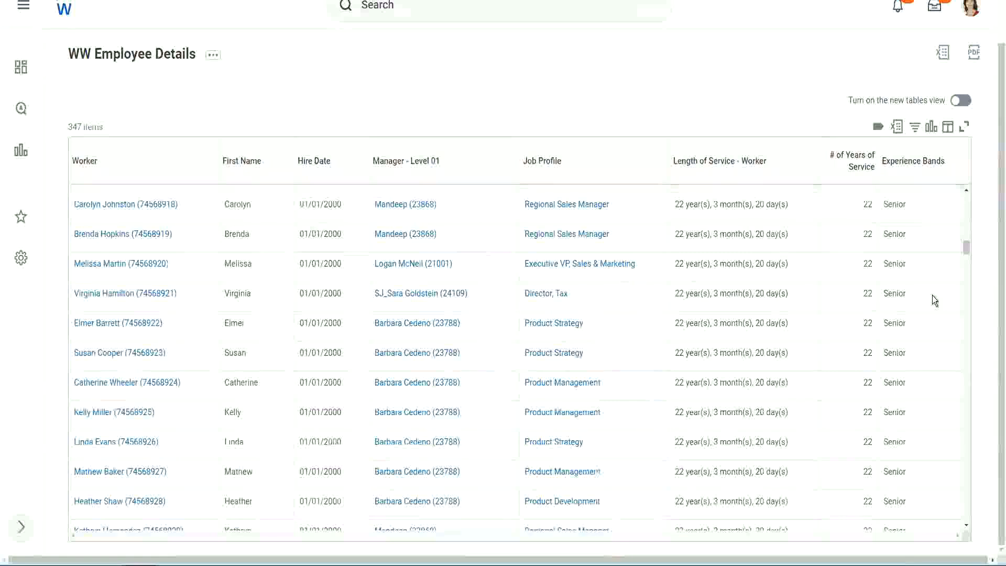
scroll(933, 295, "down", 6)
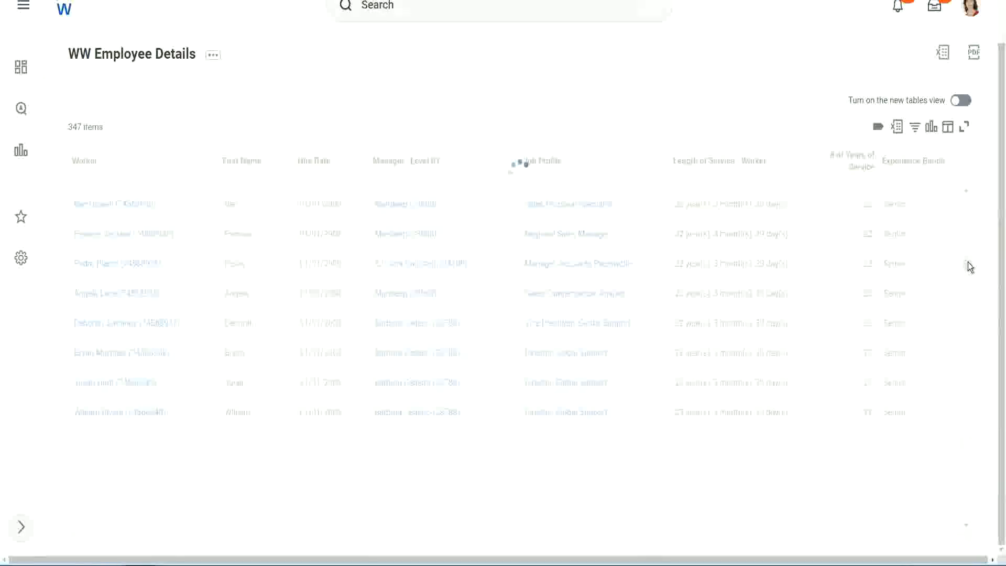
Filter the report's Experience Bands column to values containing Amateur
left_click(918, 170)
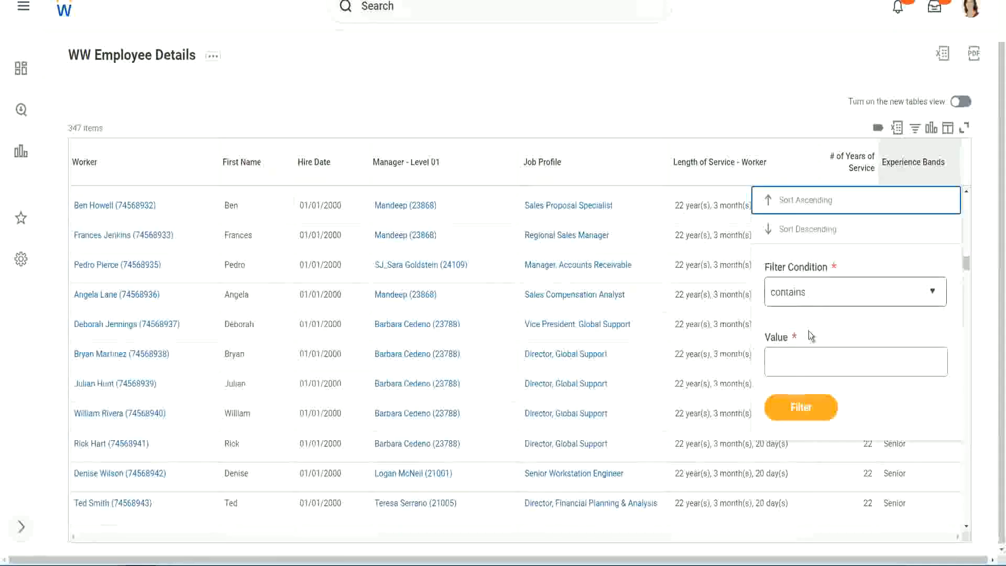
left_click(798, 352)
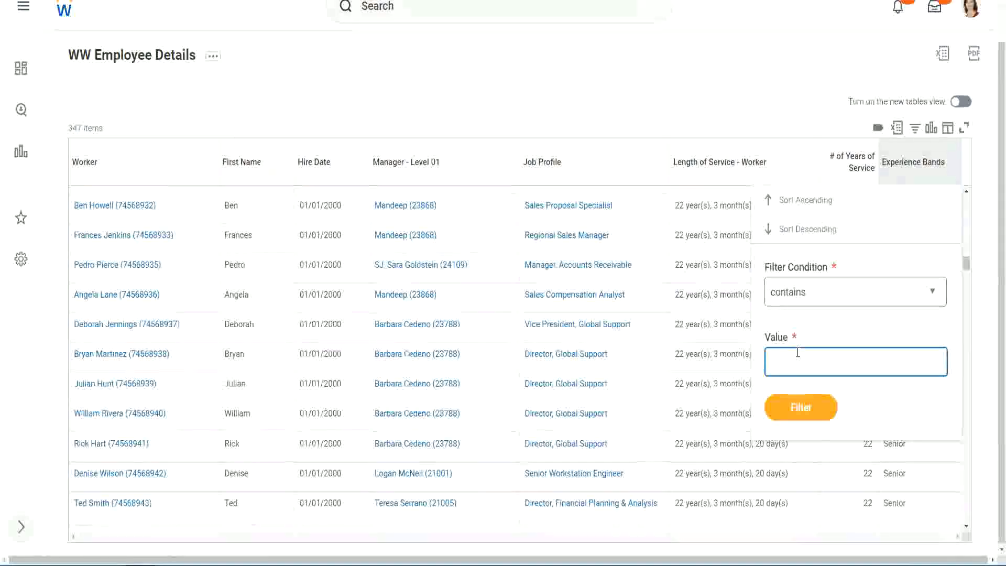
type("Amate")
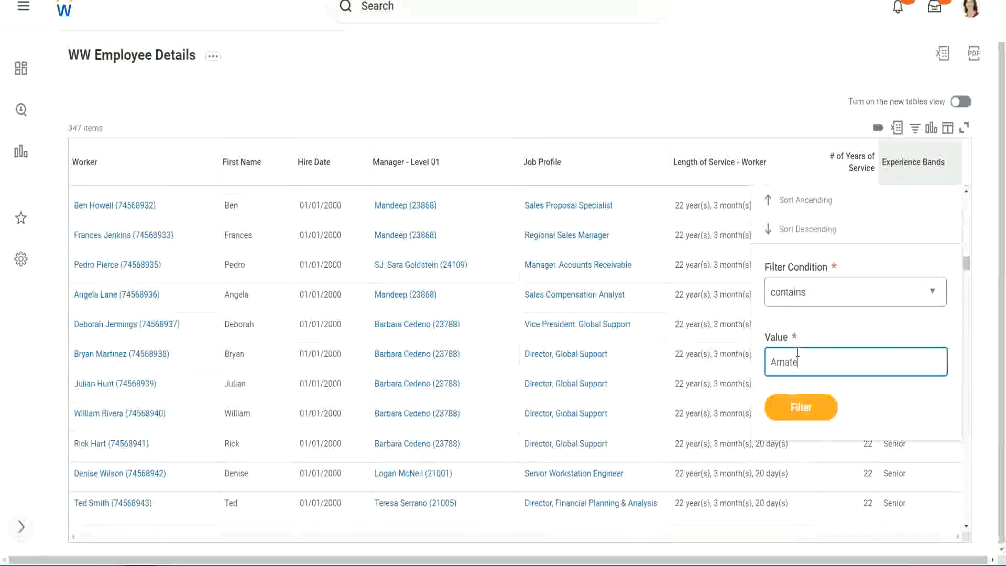
type("ur")
left_click(794, 412)
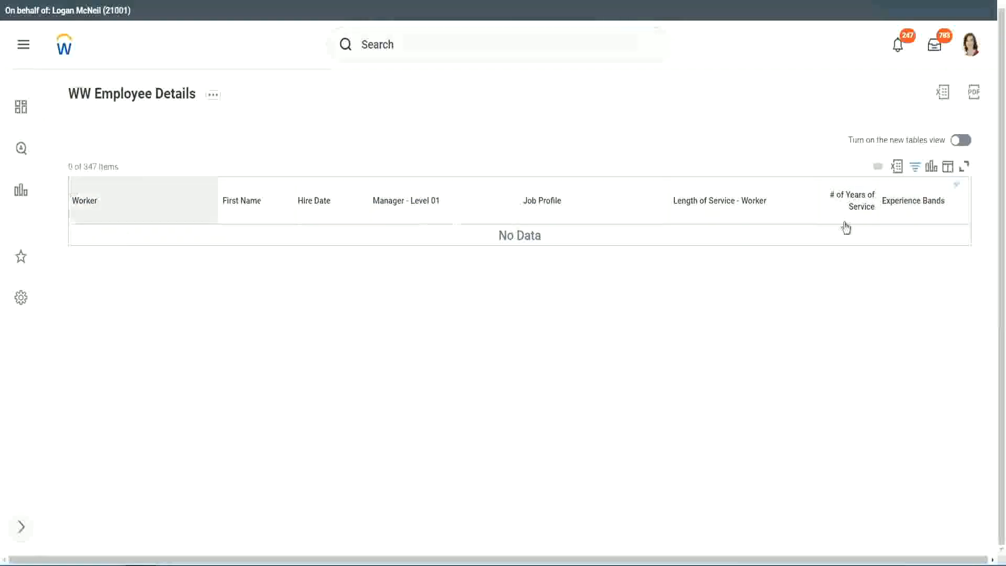
Change the Experience Bands filter value to Legend and examine the years of service of the matching workers
left_click(910, 203)
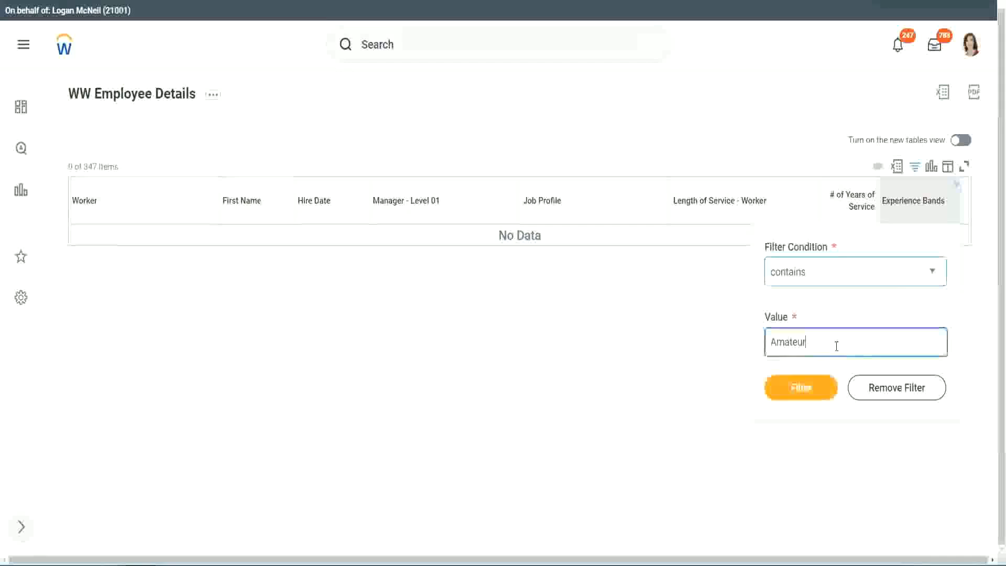
left_click_drag(810, 343, 719, 345)
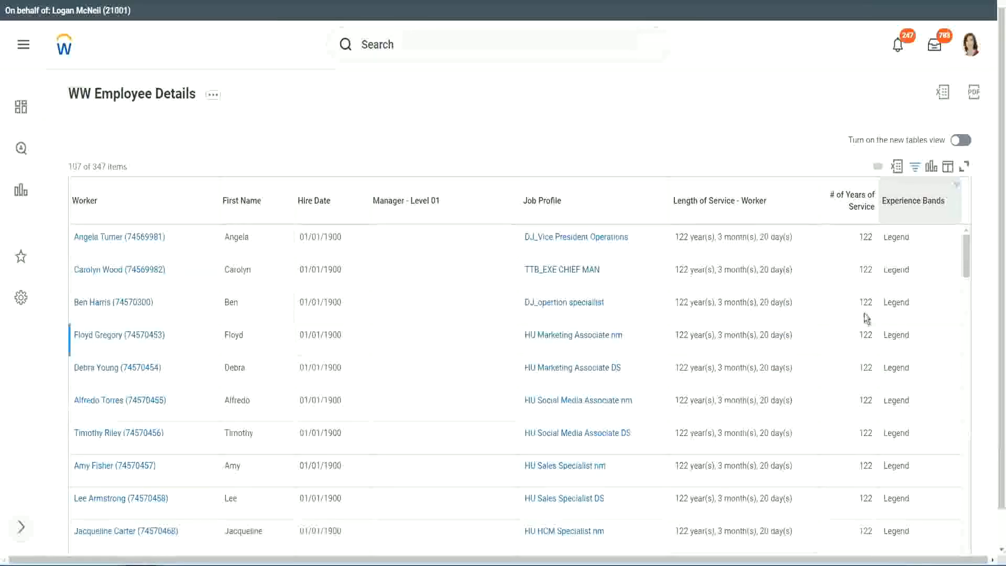
scroll(864, 314, "down", 20)
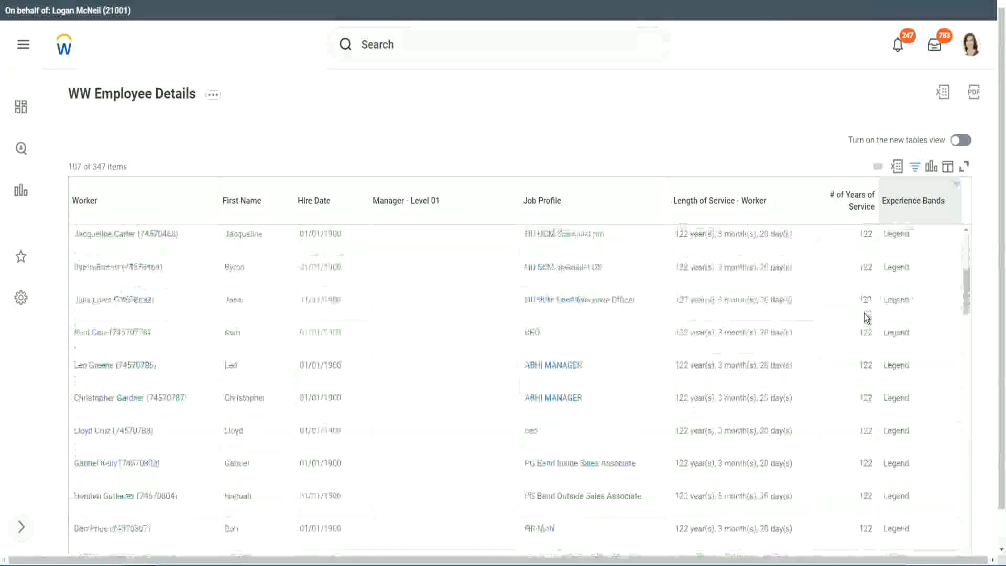
scroll(864, 313, "down", 4)
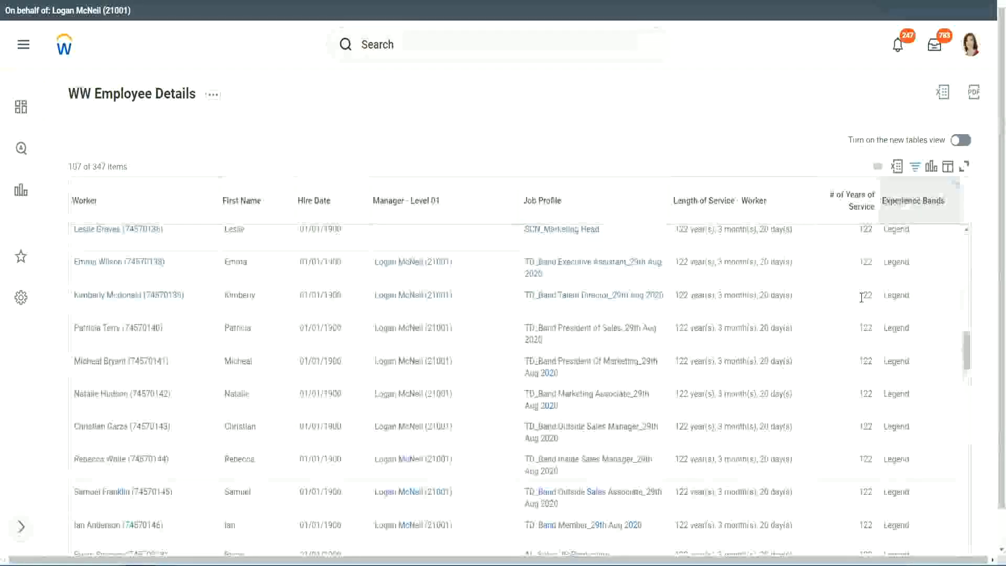
Look through the remaining Legend workers to the end of the list, checking their hire dates and years of service
scroll(862, 298, "down", 10)
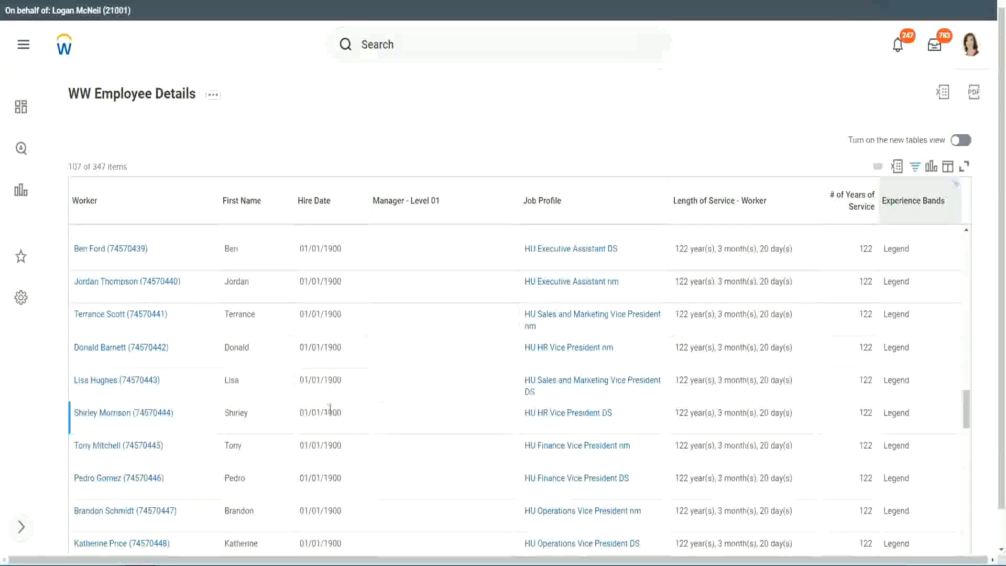
double_click(332, 414)
scroll(855, 394, "down", 5)
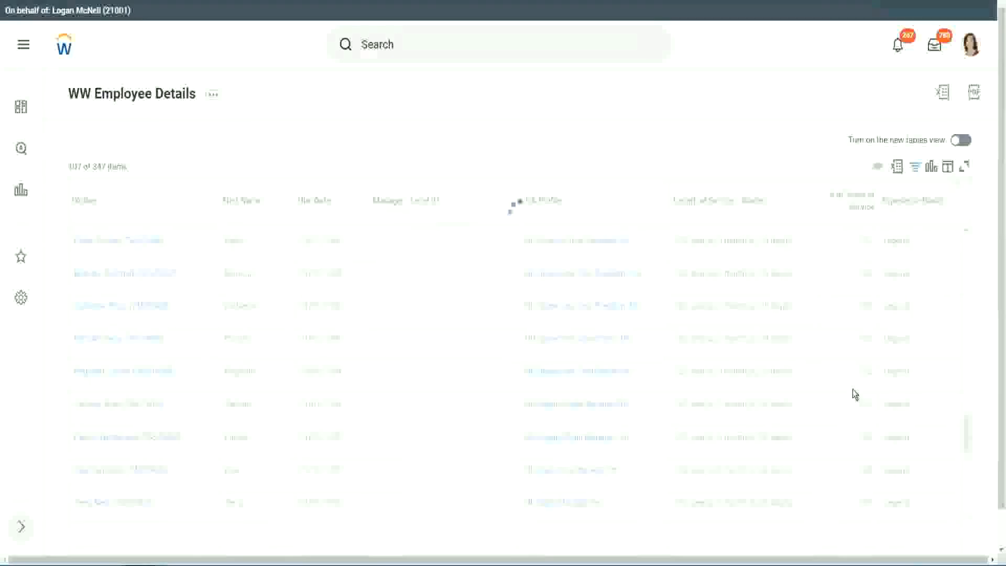
scroll(854, 394, "down", 5)
scroll(854, 389, "down", 10)
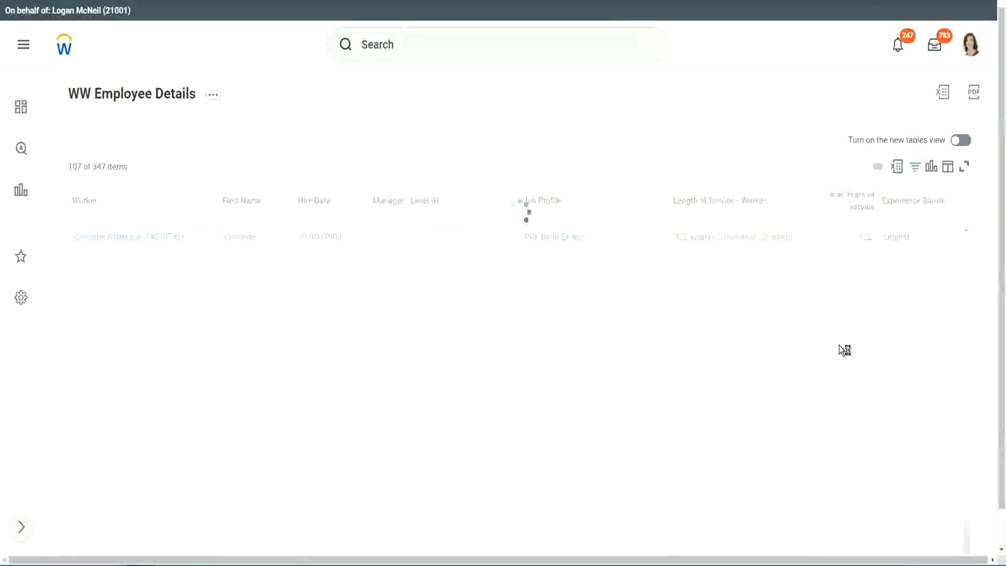
scroll(839, 345, "down", 5)
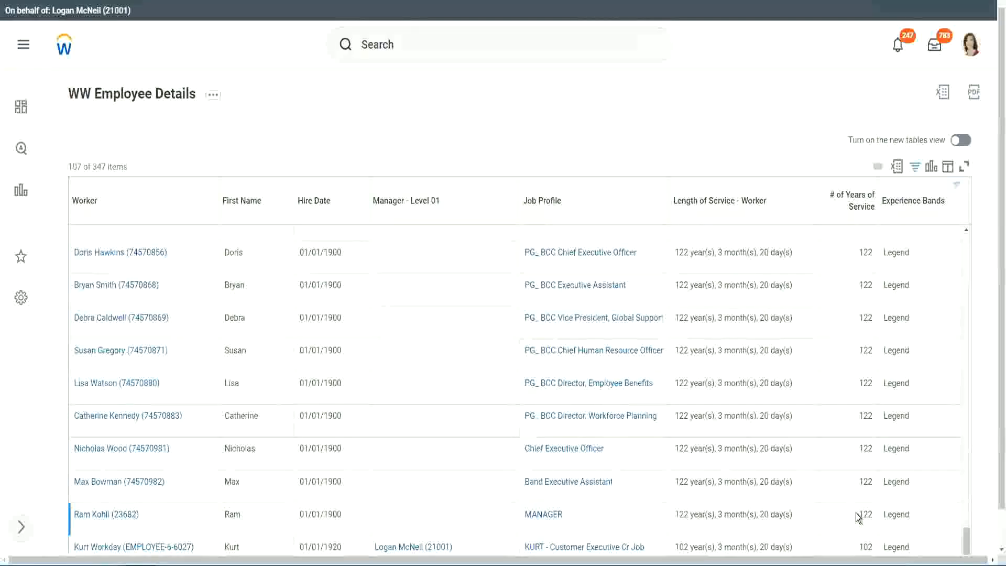
double_click(865, 547)
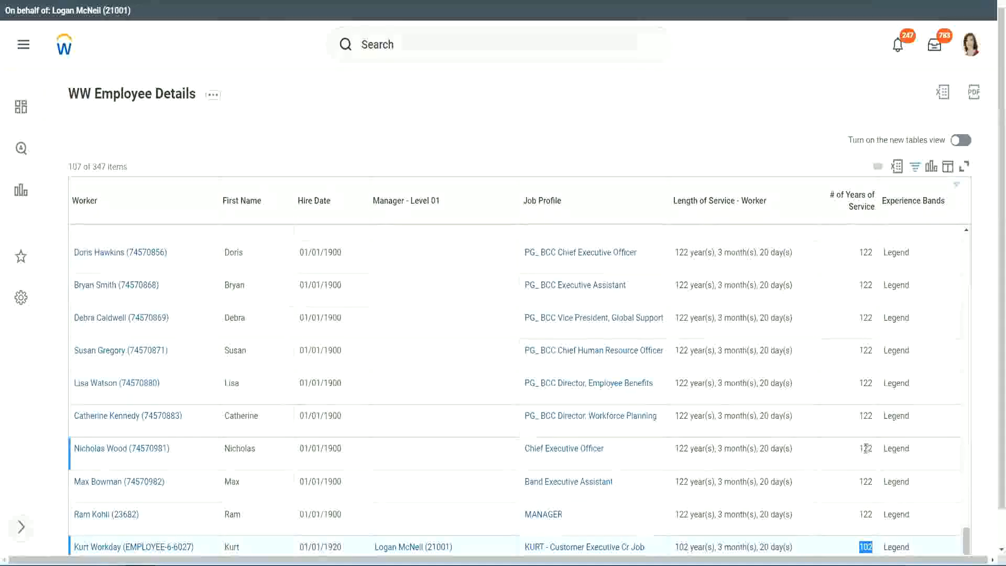
left_click_drag(865, 448, 873, 449)
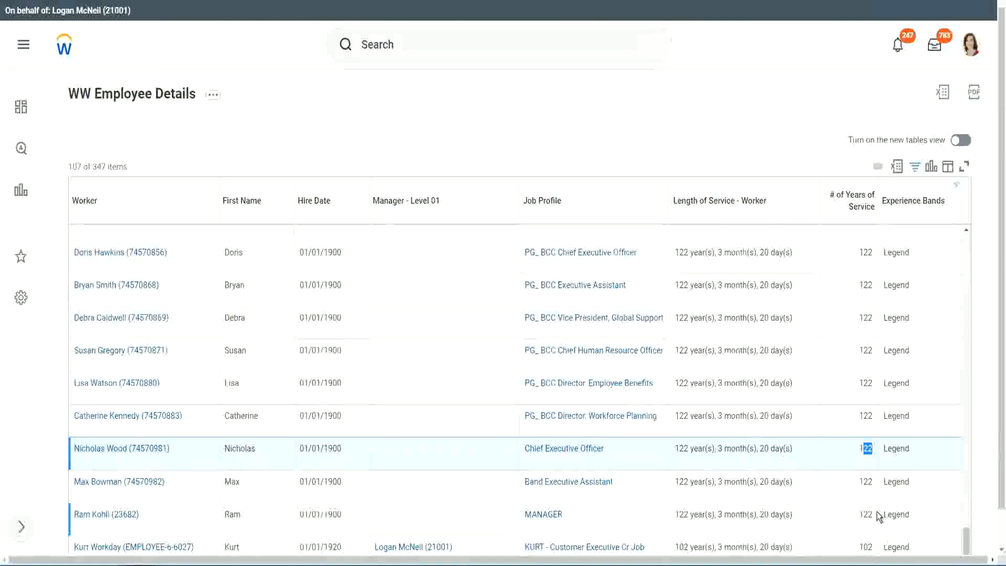
left_click(845, 417)
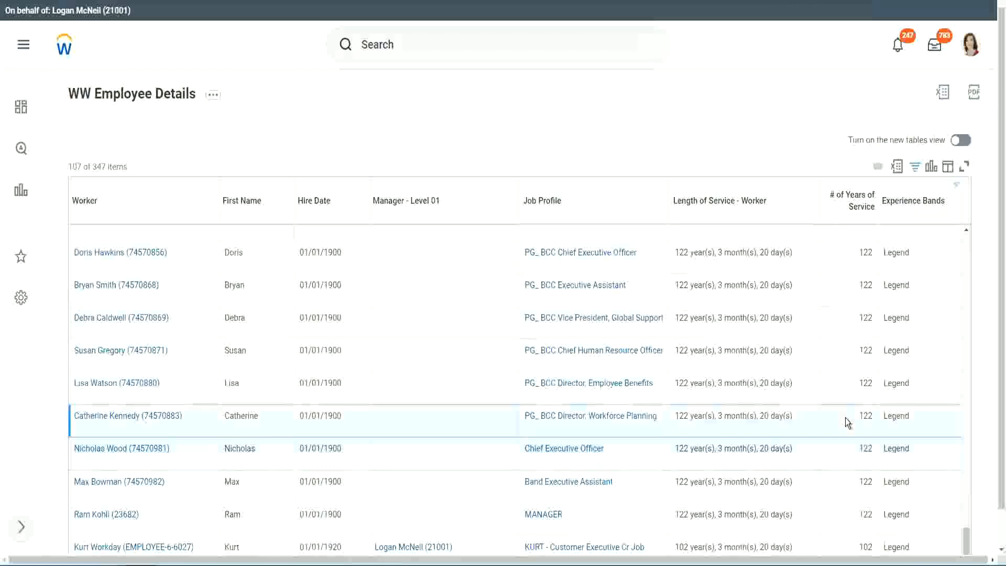
left_click(850, 355)
left_click(845, 291)
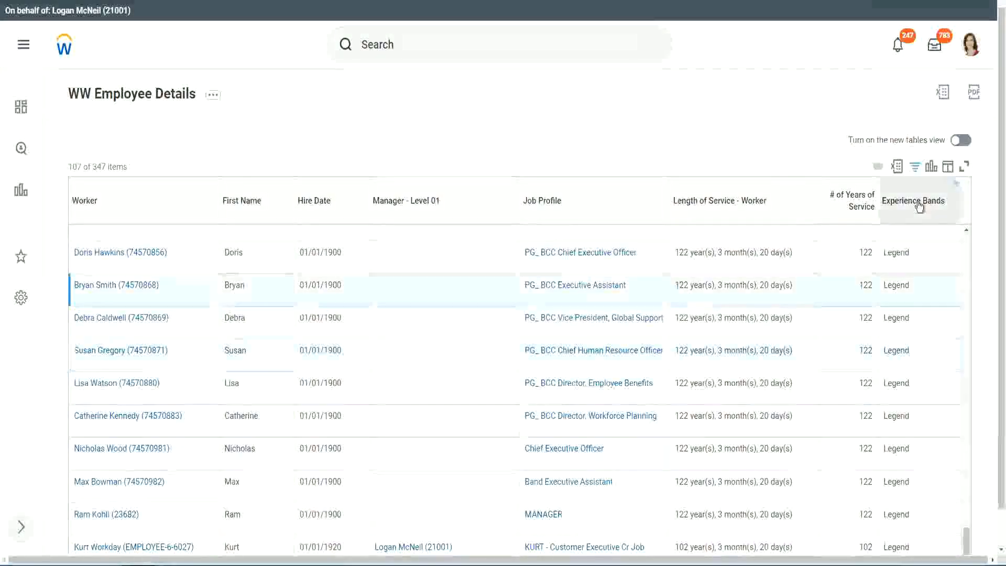
Change the Experience Bands column filter to values containing Experienced
left_click(921, 227)
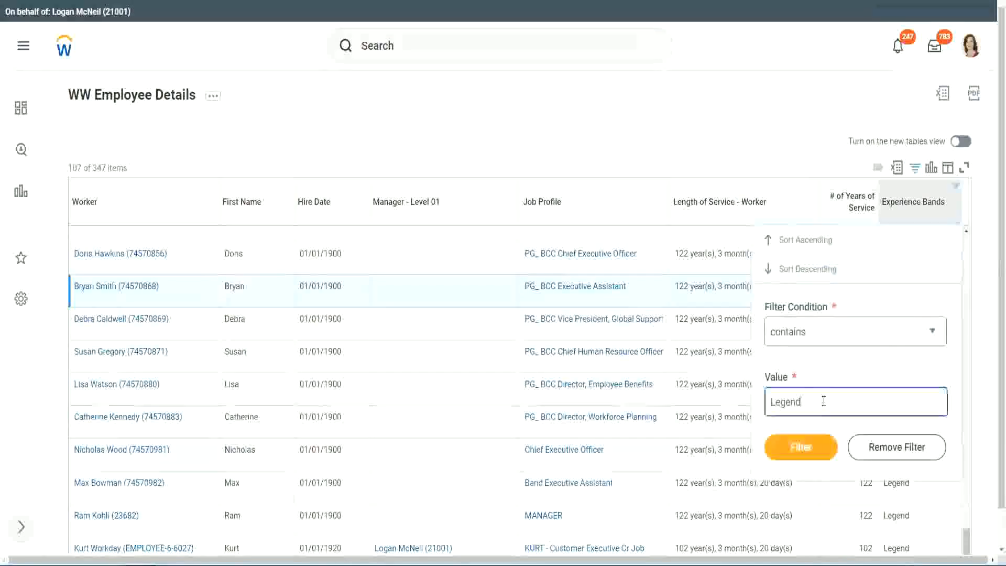
double_click(789, 401)
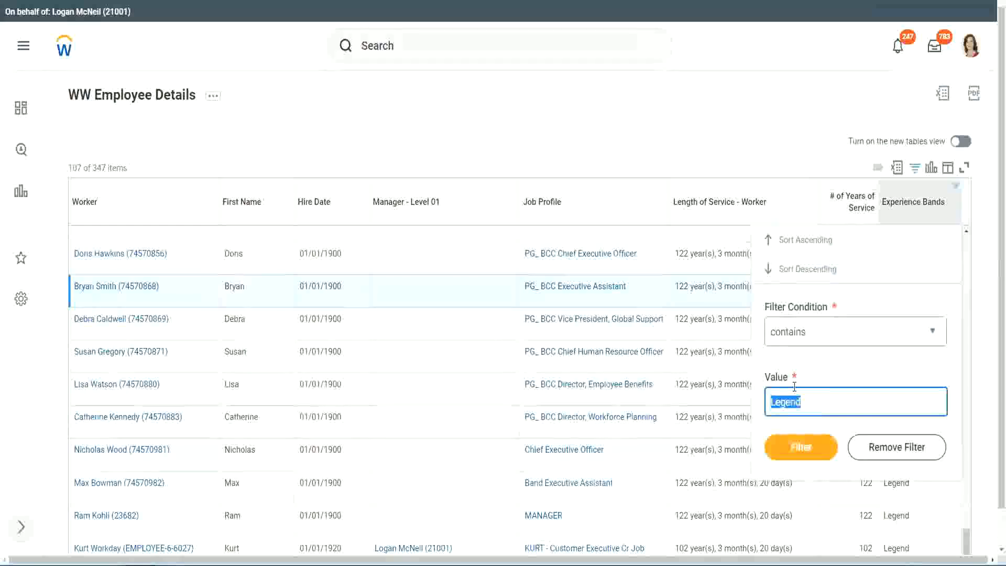
type("Ex")
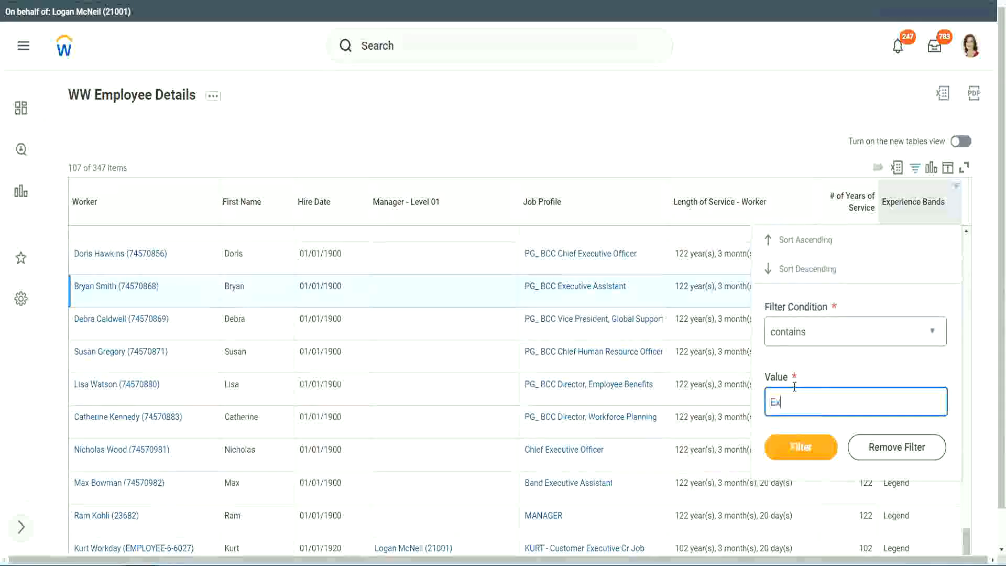
type("perienced")
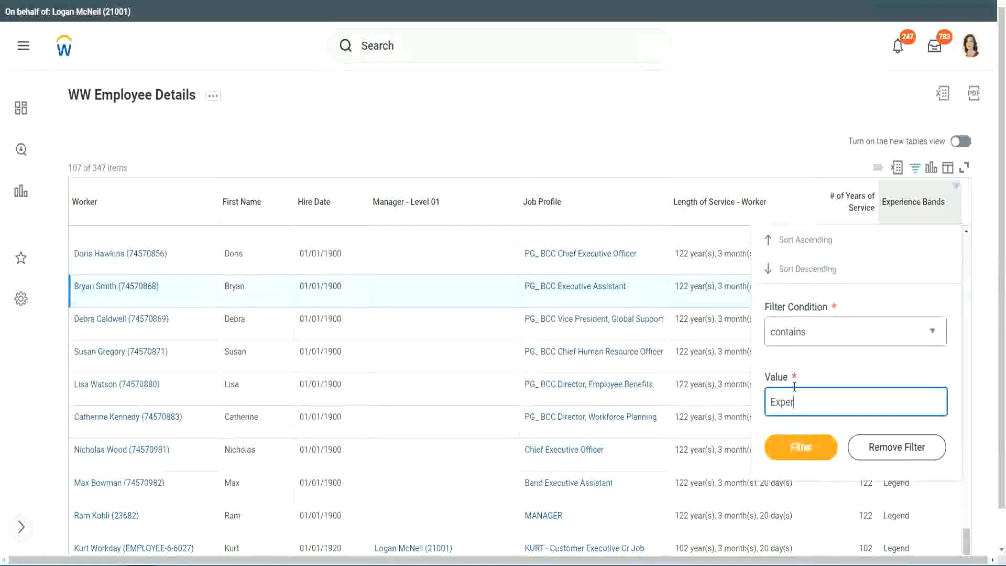
left_click(801, 454)
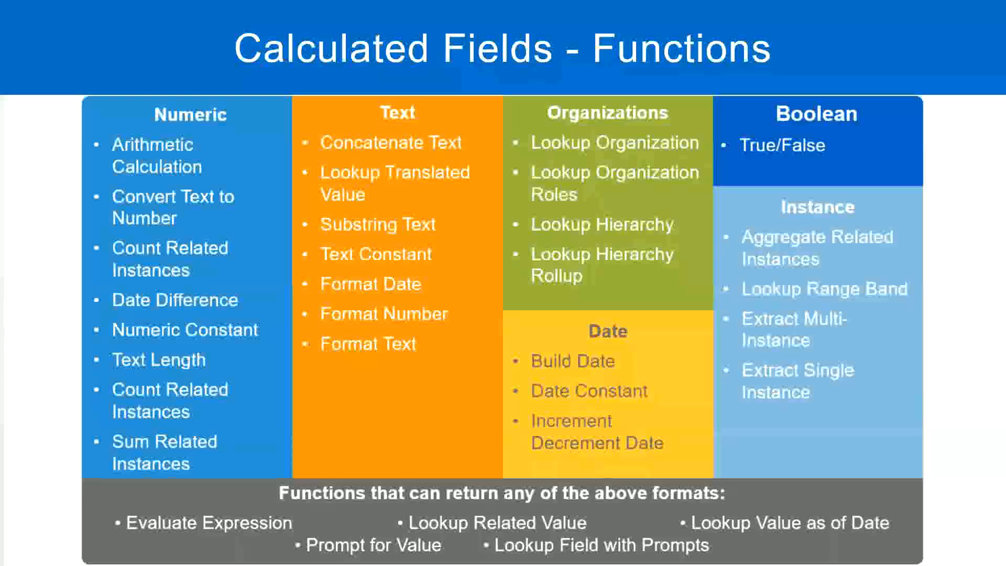
Switch to Notepad++ and check the experience band defined for 8 - 15 years
key("alt+Tab")
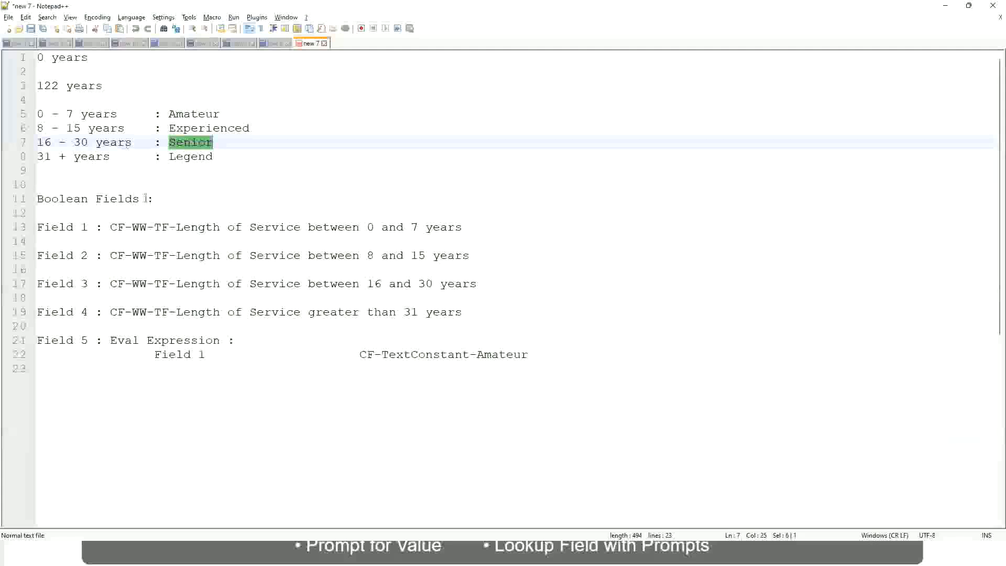
left_click_drag(45, 129, 78, 129)
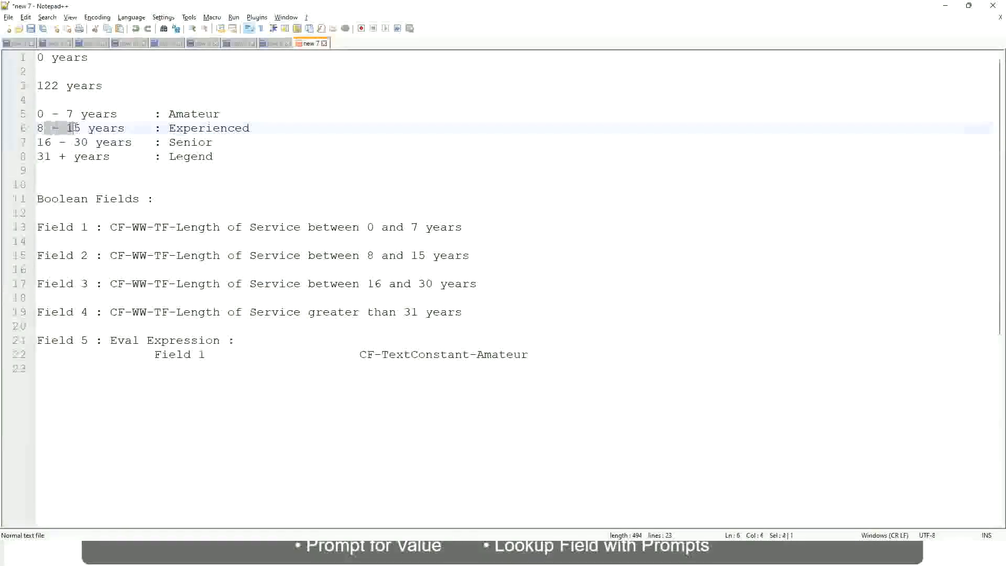
left_click(83, 129)
left_click(115, 129)
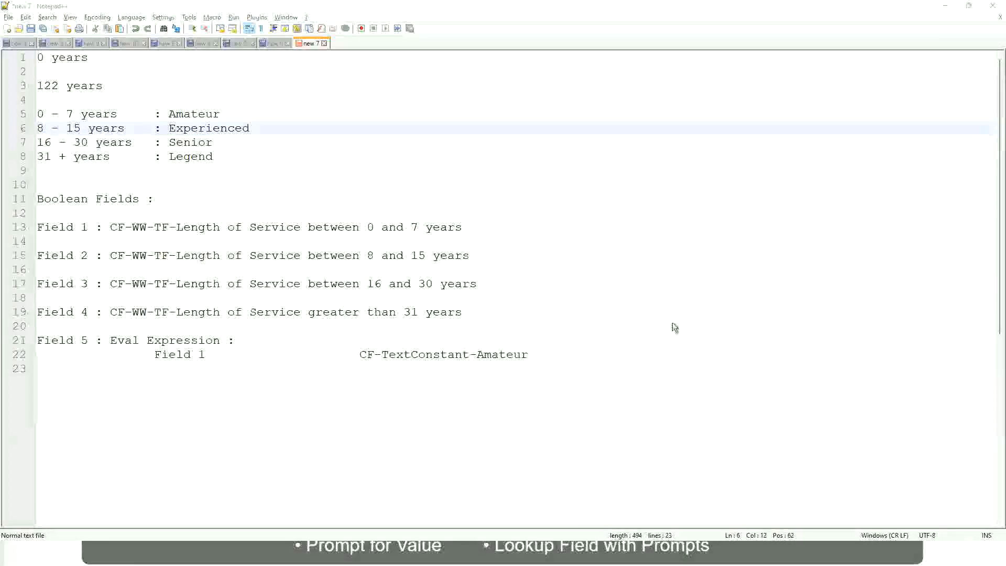
Return to the Workday report output and compare the years of service with the band for the Experienced workers
key("alt+Tab")
scroll(871, 388, "down", 4)
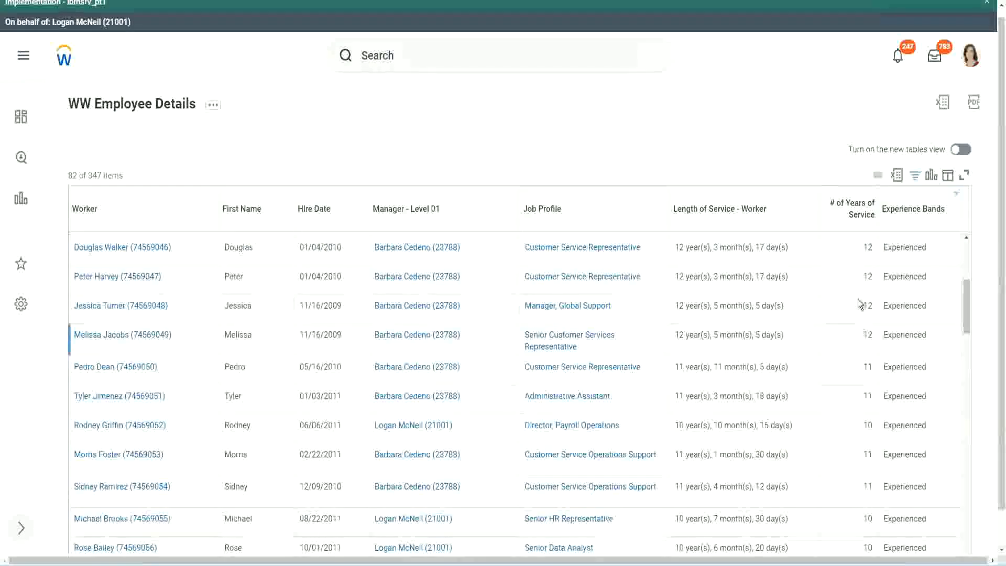
double_click(868, 276)
double_click(905, 276)
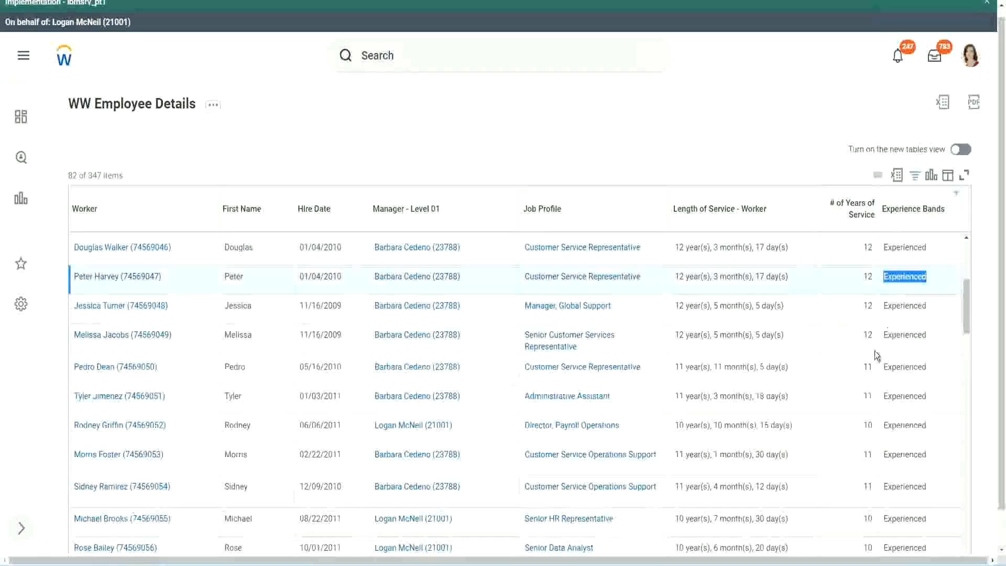
scroll(870, 373, "down", 2)
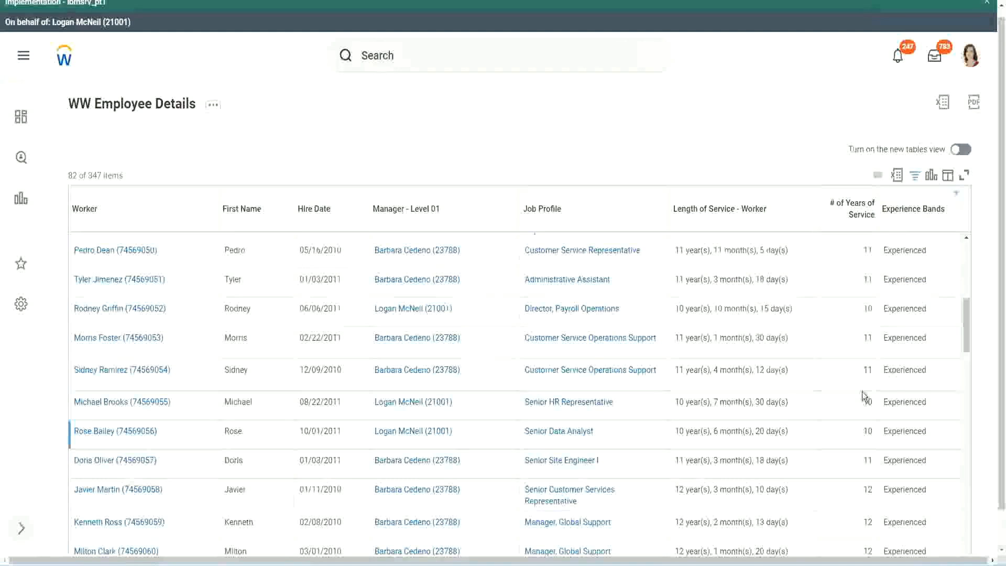
left_click(866, 366)
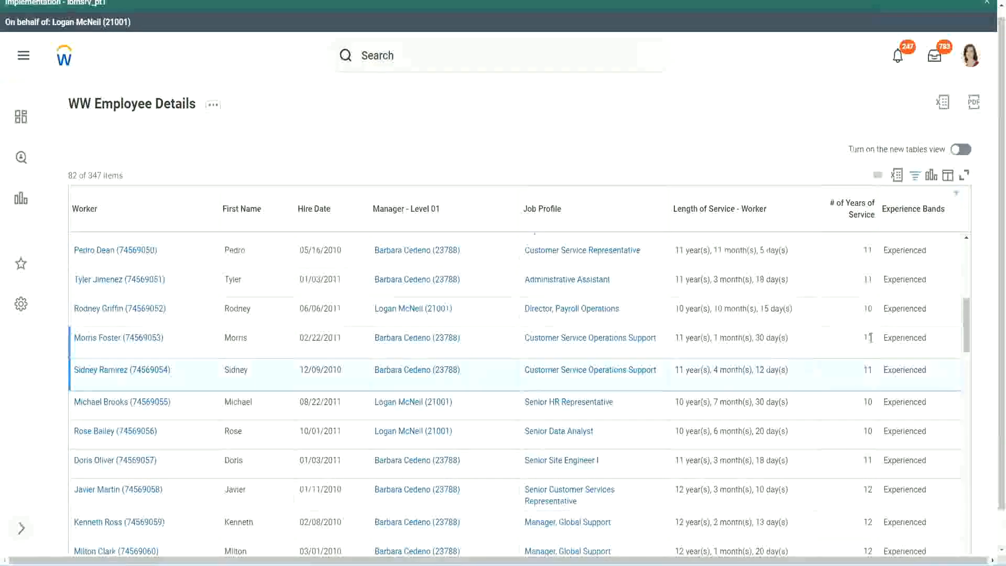
left_click(918, 336)
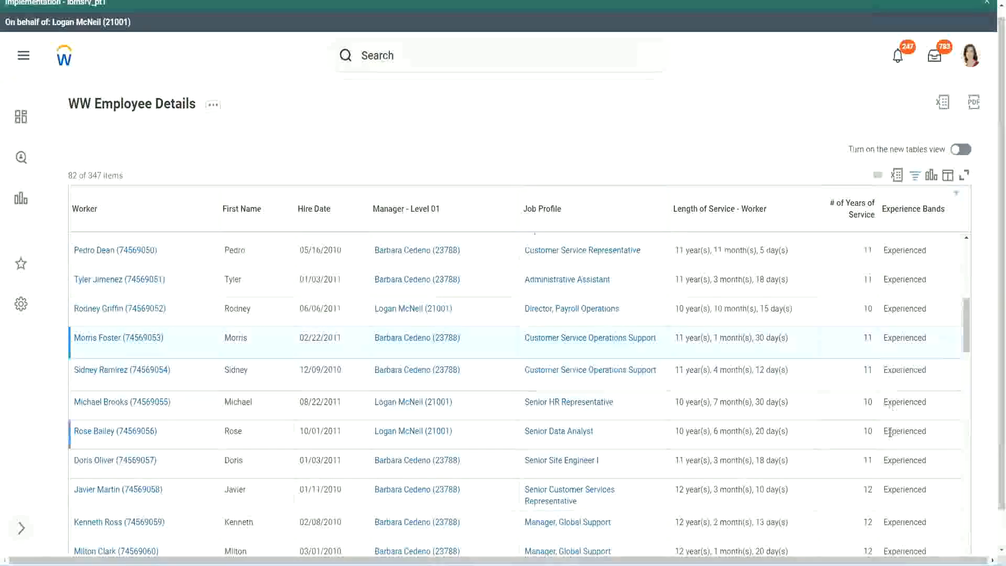
scroll(891, 432, "down", 8)
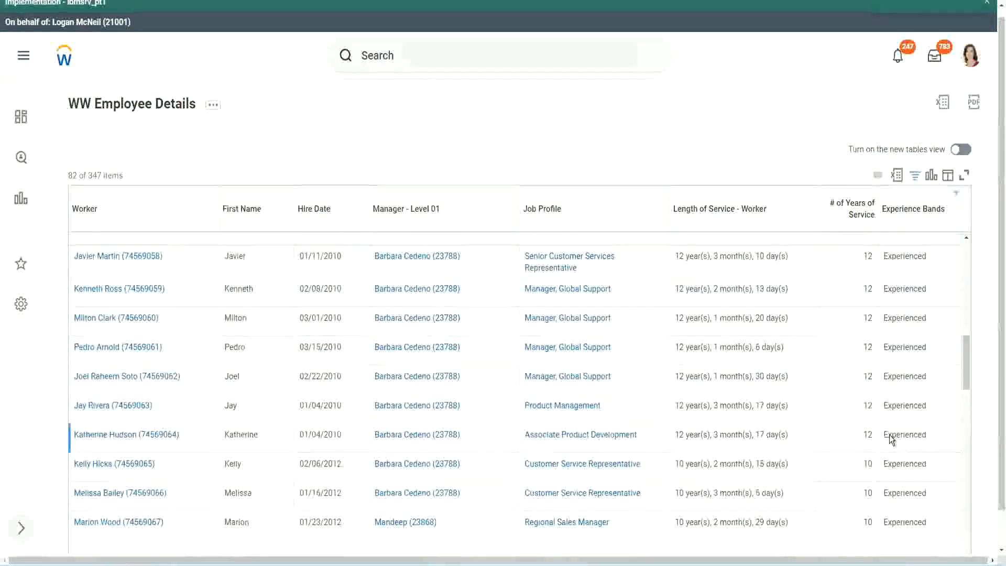